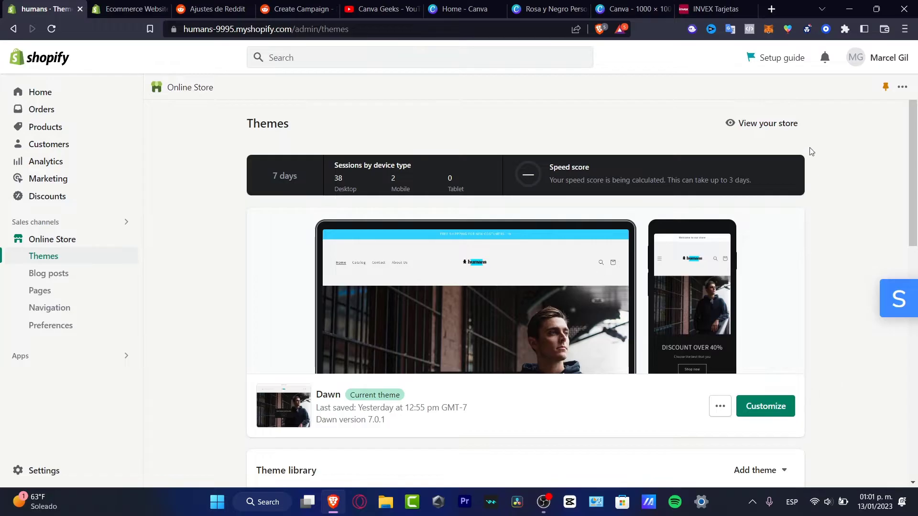
# Review the live humans storefront down to Featured products and the footer, then return to the admin.
pyautogui.click(764, 123)
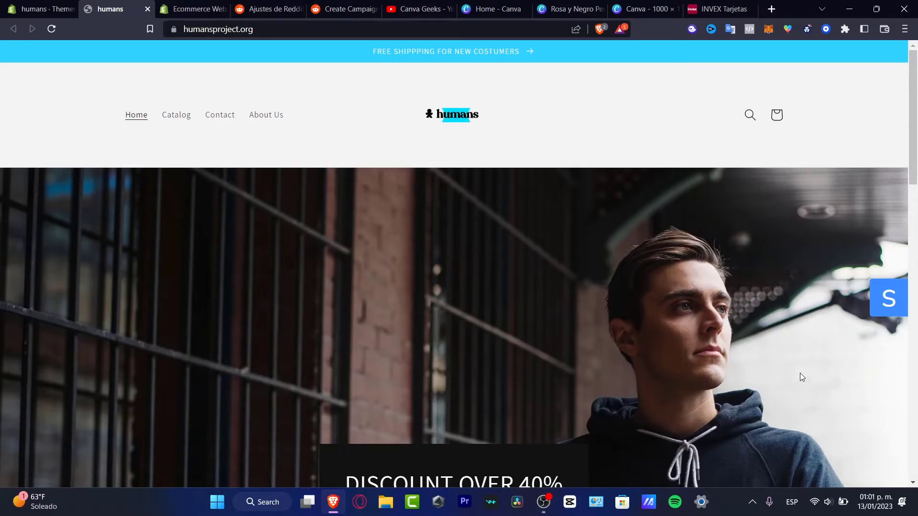
pyautogui.scroll(-4, 688, 315)
pyautogui.scroll(-4, 647, 318)
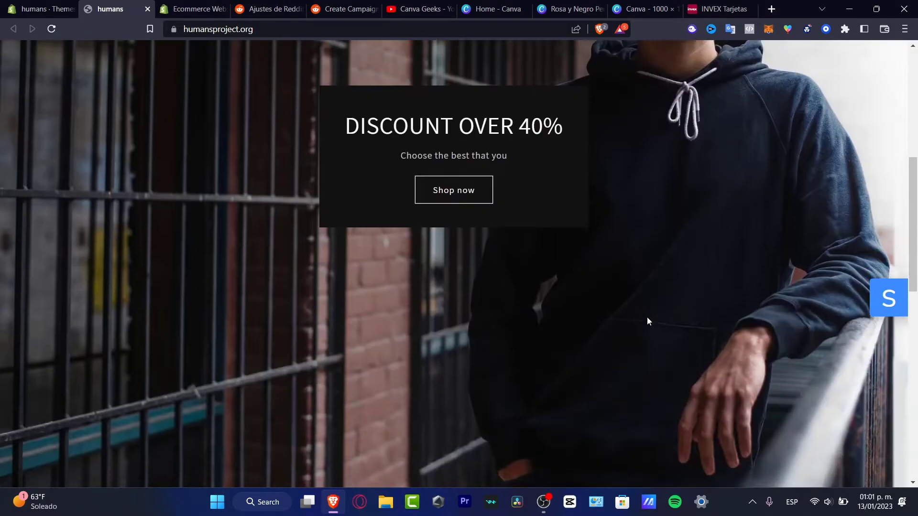
pyautogui.scroll(-4, 648, 320)
pyautogui.scroll(-4, 651, 298)
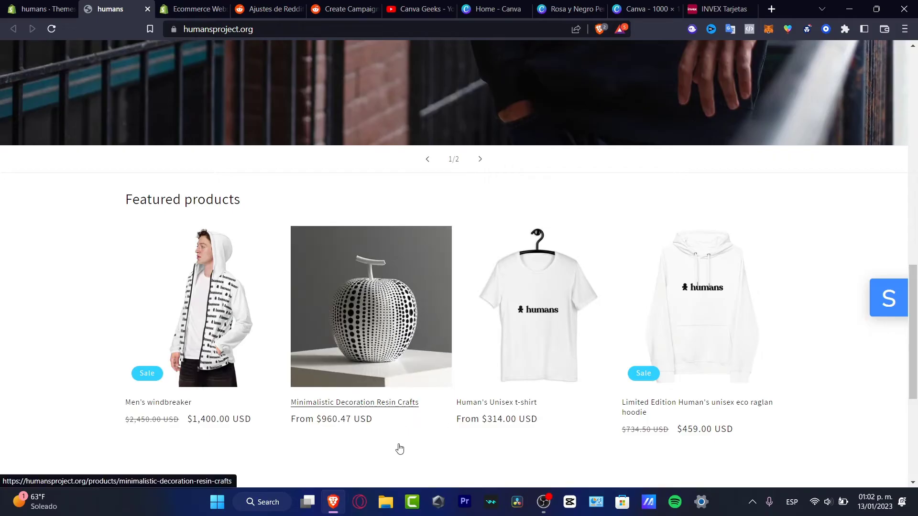
pyautogui.scroll(-3, 419, 449)
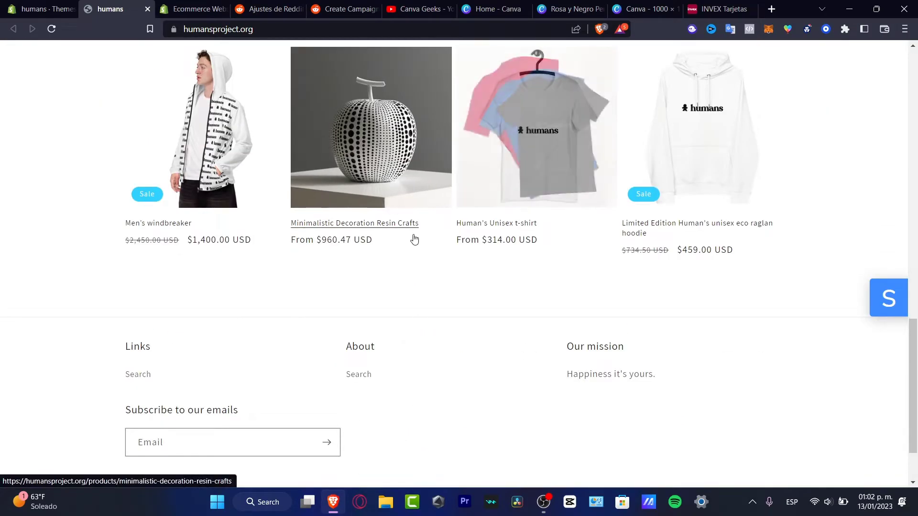
pyautogui.scroll(15, 431, 325)
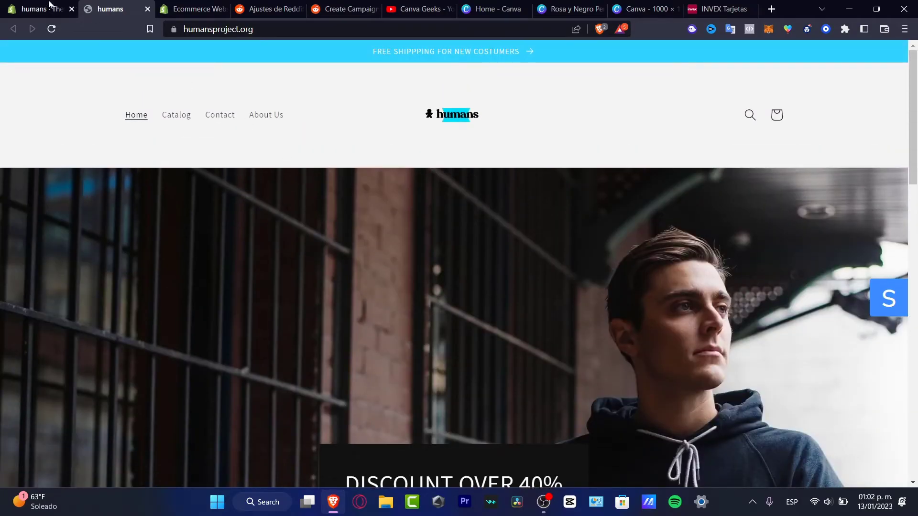
pyautogui.click(46, 6)
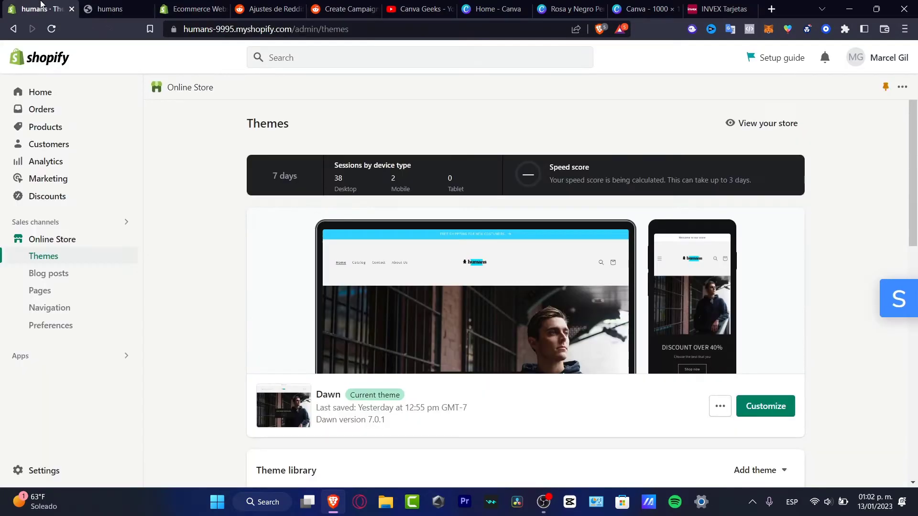
# Open the Shopify App Store from the Recommended apps 'Picked for you' dialog.
pyautogui.click(51, 63)
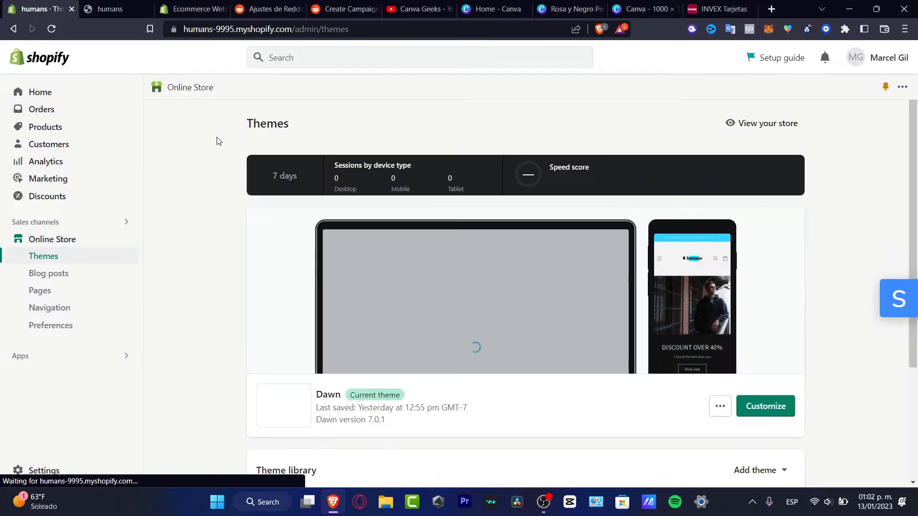
pyautogui.click(38, 363)
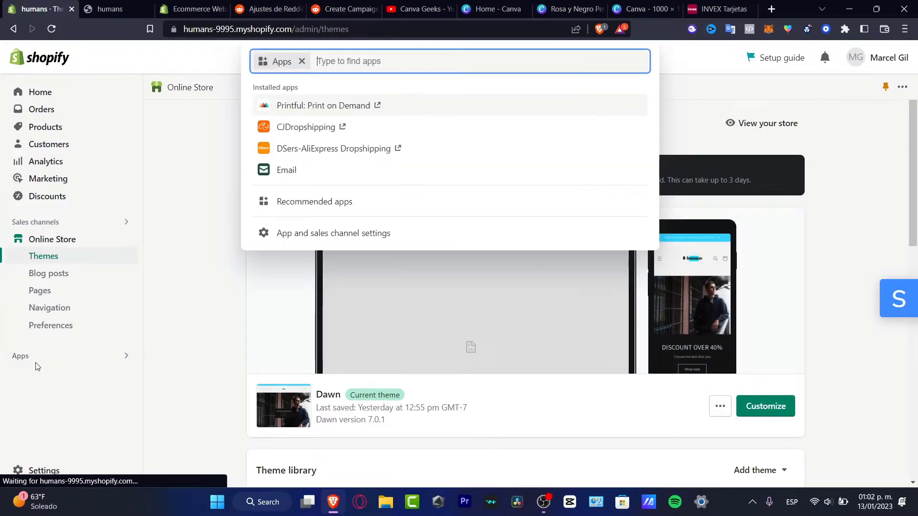
pyautogui.click(324, 201)
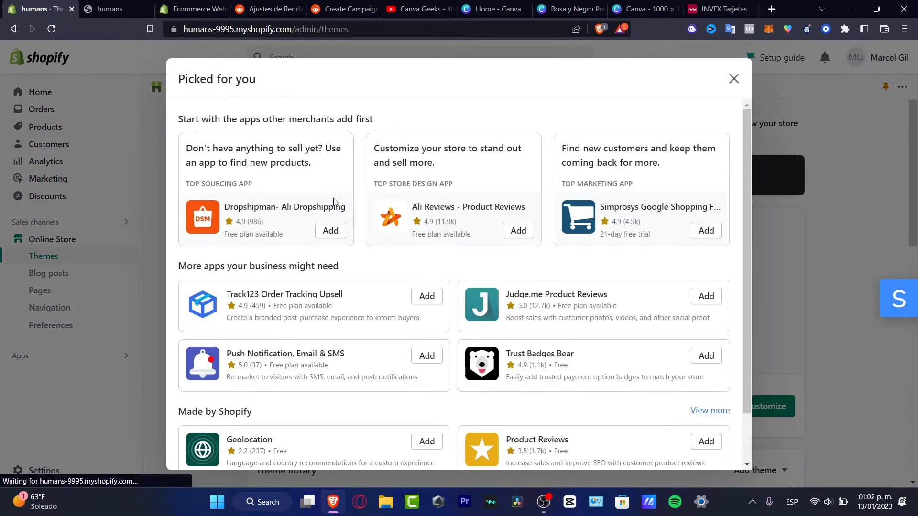
pyautogui.scroll(-1, 466, 280)
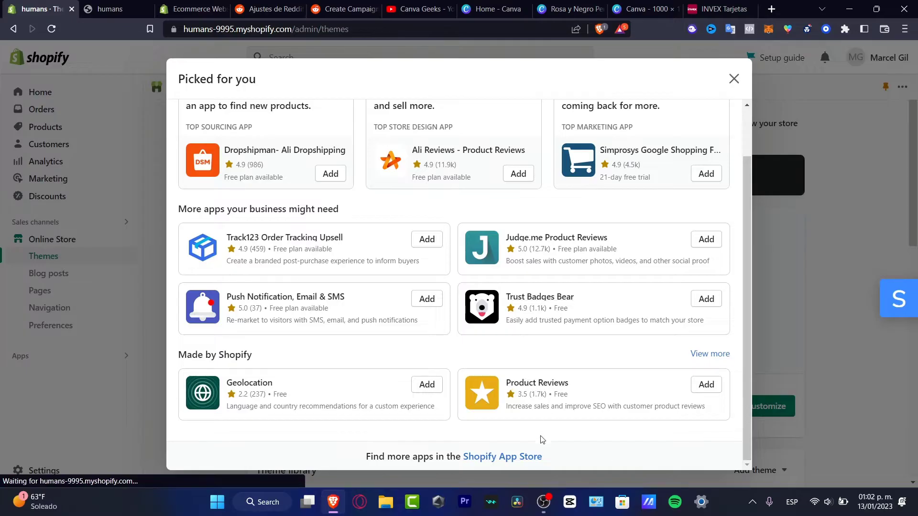
pyautogui.click(515, 455)
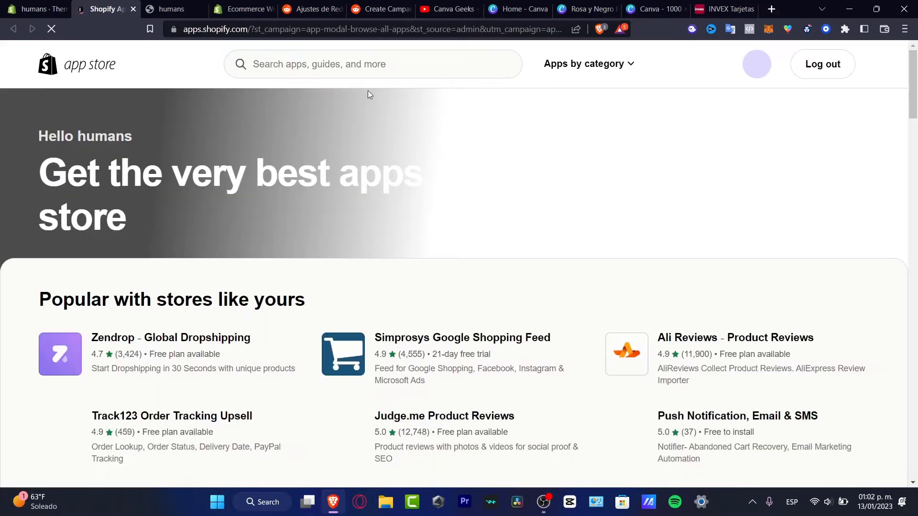
# Search the App Store for 'dser', open the DSers-AliExpress Dropshipping listing, and start a blank tab.
pyautogui.click(351, 64)
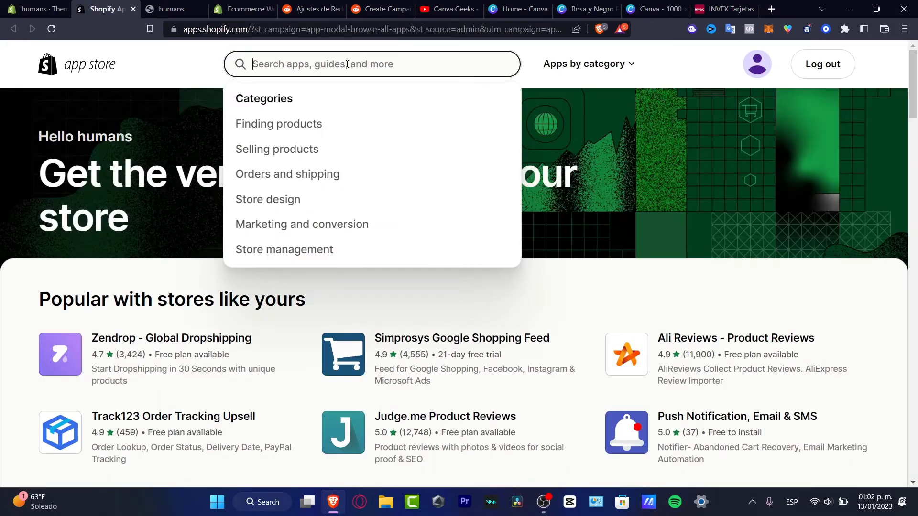
pyautogui.write('dsers')
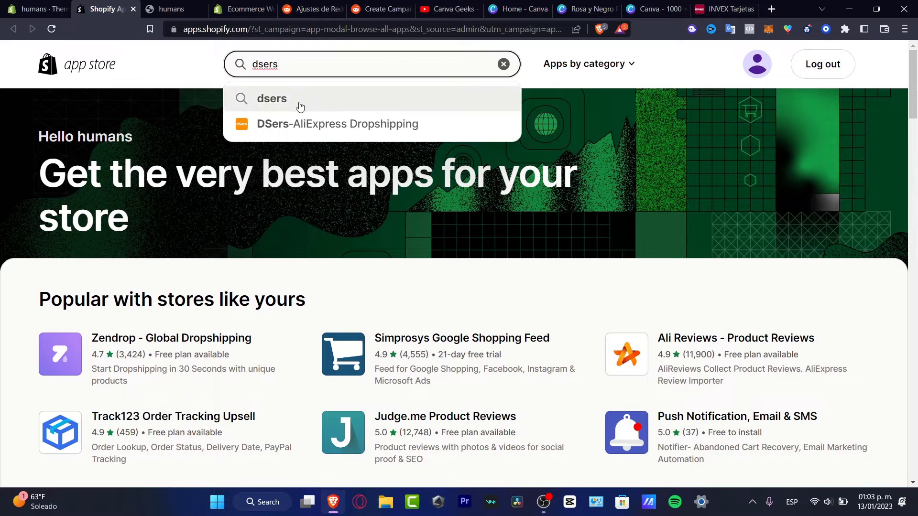
pyautogui.click(407, 138)
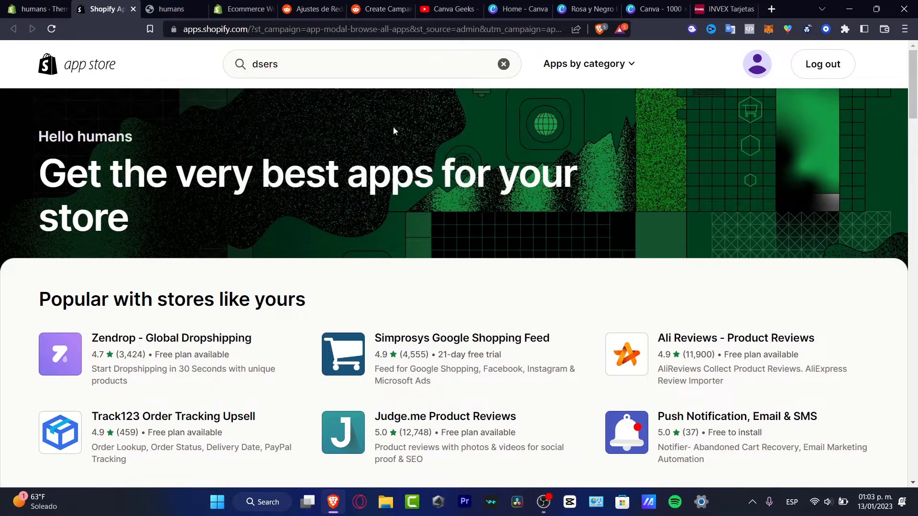
pyautogui.click(357, 64)
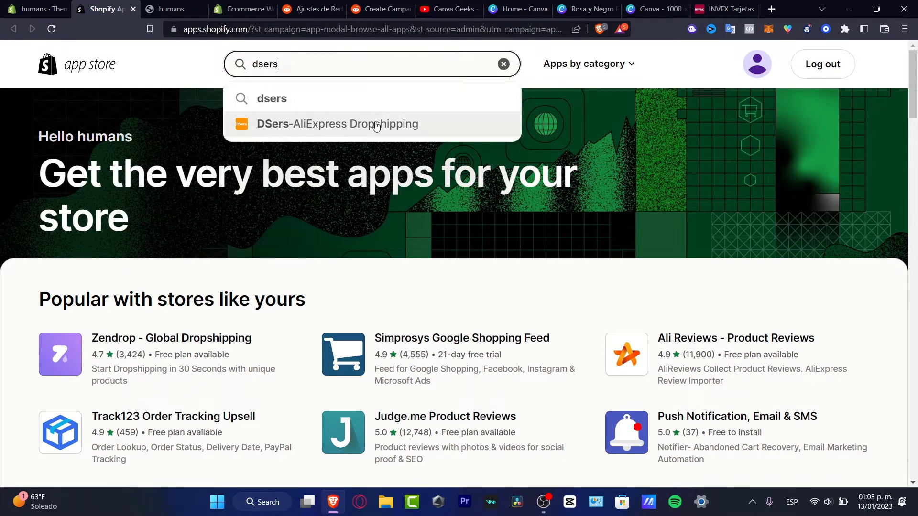
pyautogui.click(377, 123)
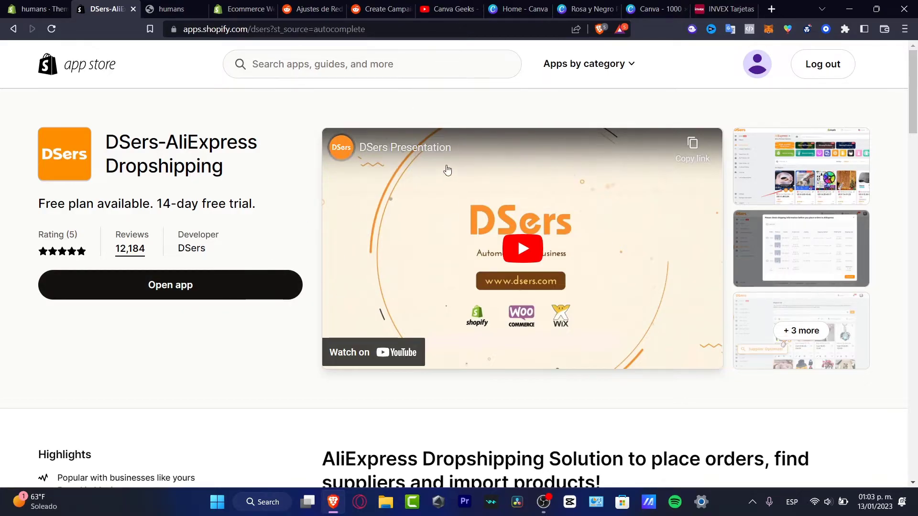
pyautogui.click(772, 10)
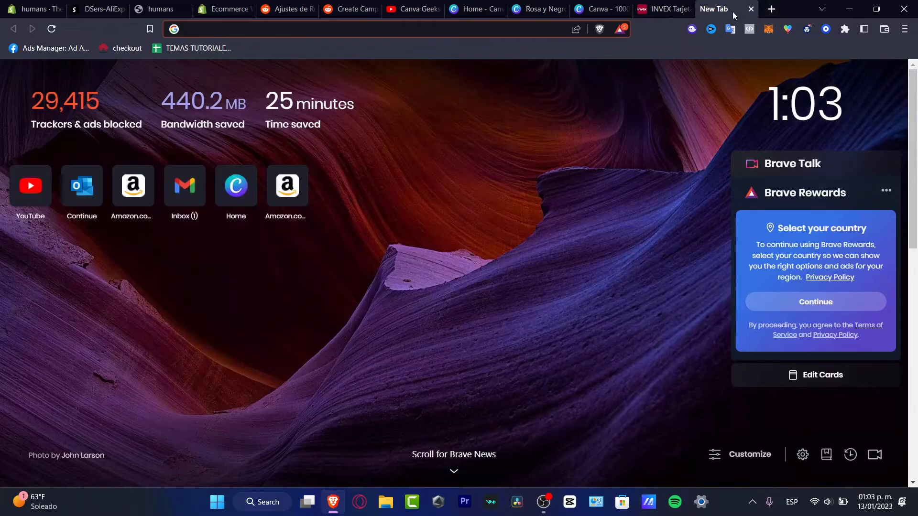
# Google 'aliexpre', go to AliExpress and open the signed-in account overview page.
pyautogui.moveTo(482, 19); pyautogui.dragTo(165, 7)
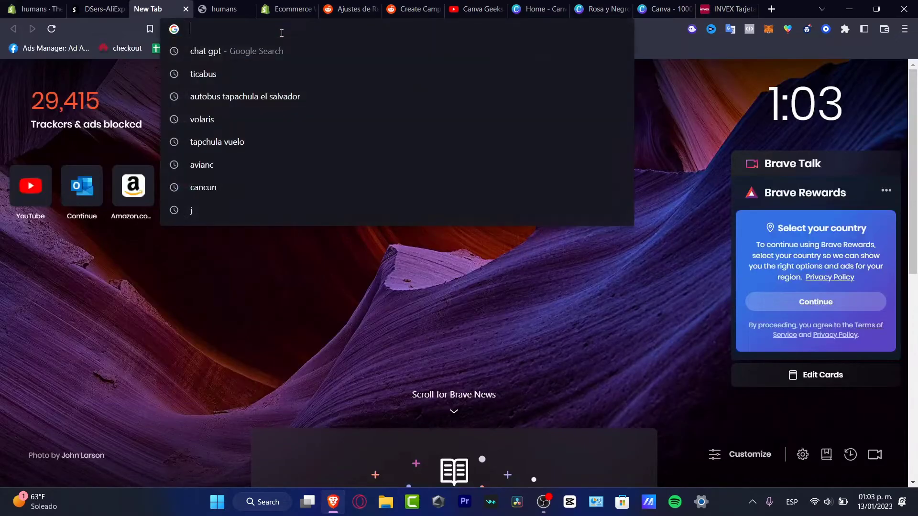
pyautogui.write('aliexpress')
pyautogui.press('Return')
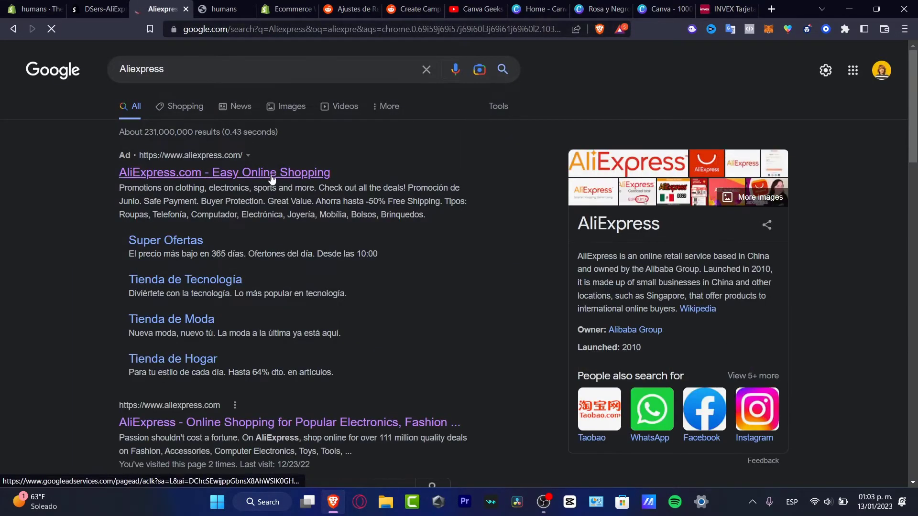
pyautogui.click(251, 216)
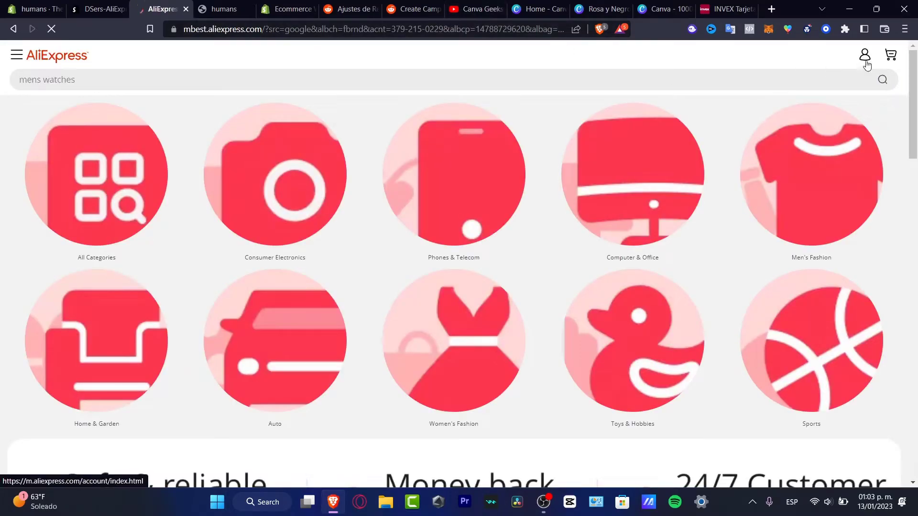
pyautogui.click(864, 56)
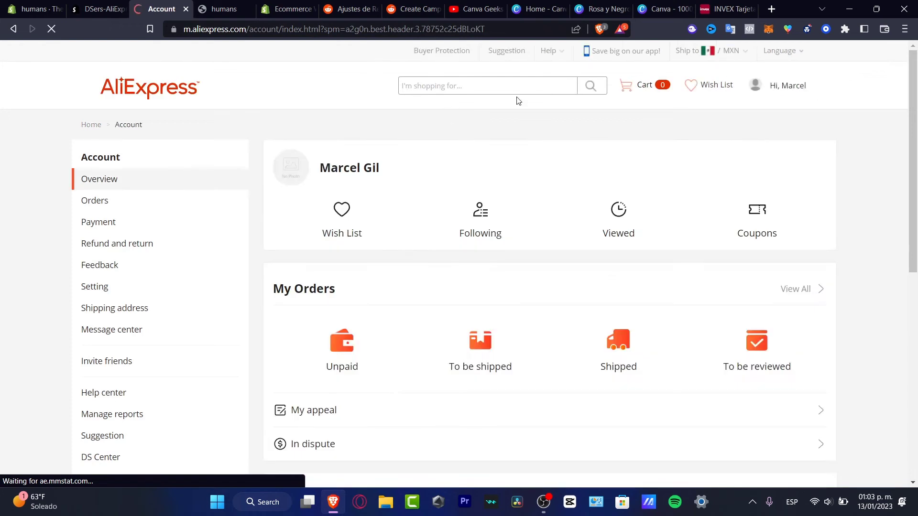
pyautogui.moveTo(796, 96)
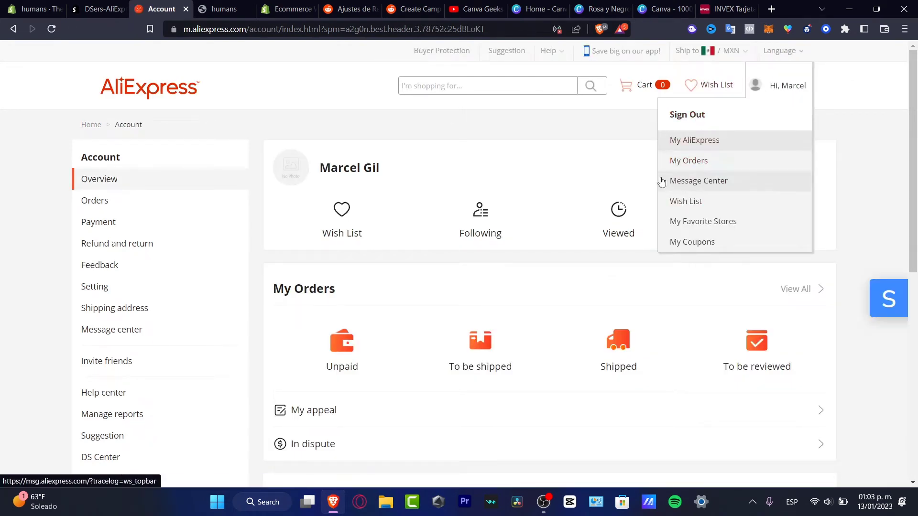
# Launch DSers from its App Store listing to load the Find Suppliers catalogue.
pyautogui.click(101, 8)
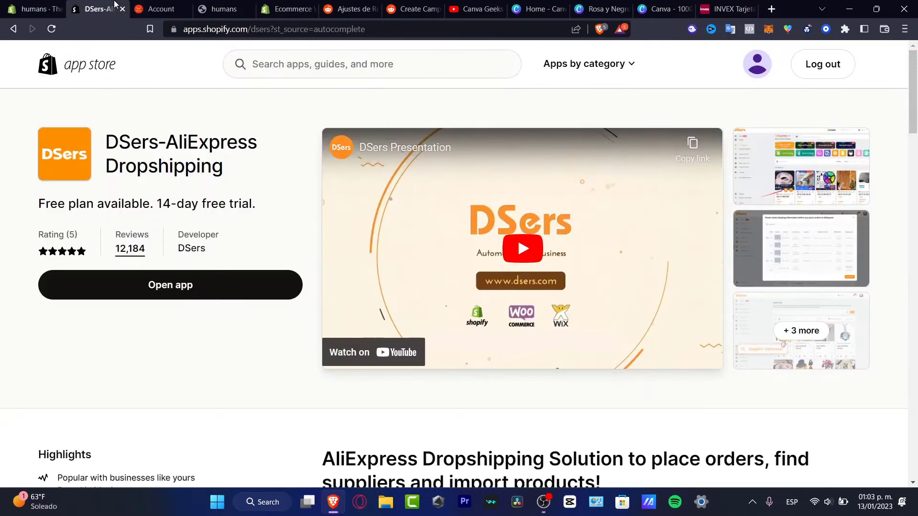
pyautogui.click(219, 282)
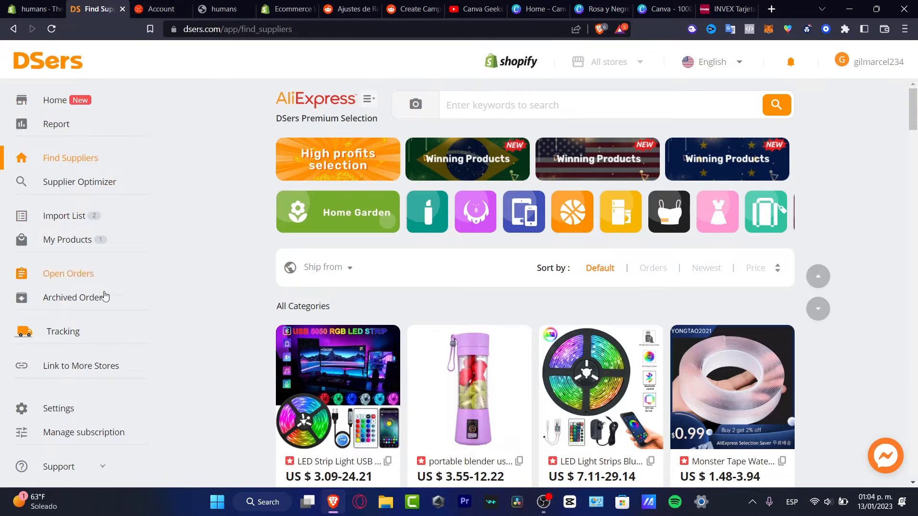
# Confirm the store authorization, refresh DSers Find Suppliers, and close the duplicate AliExpress tab.
pyautogui.click(88, 371)
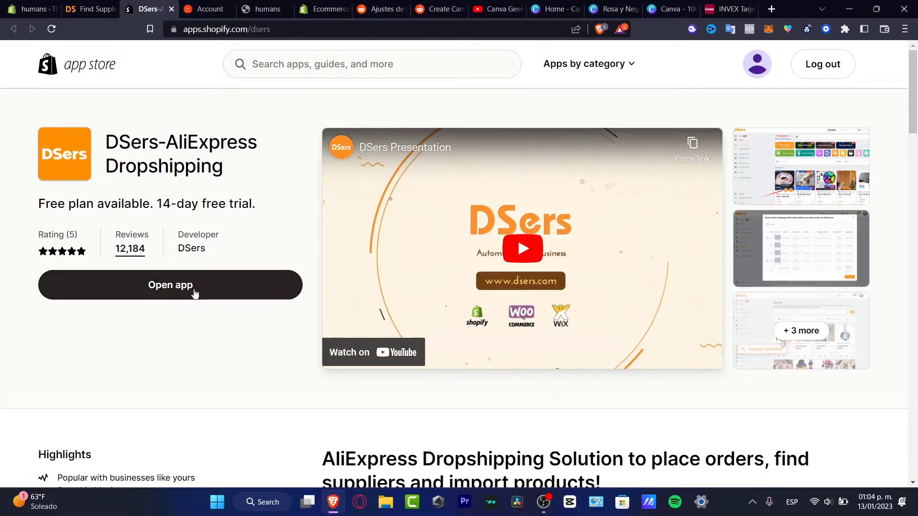
pyautogui.click(42, 6)
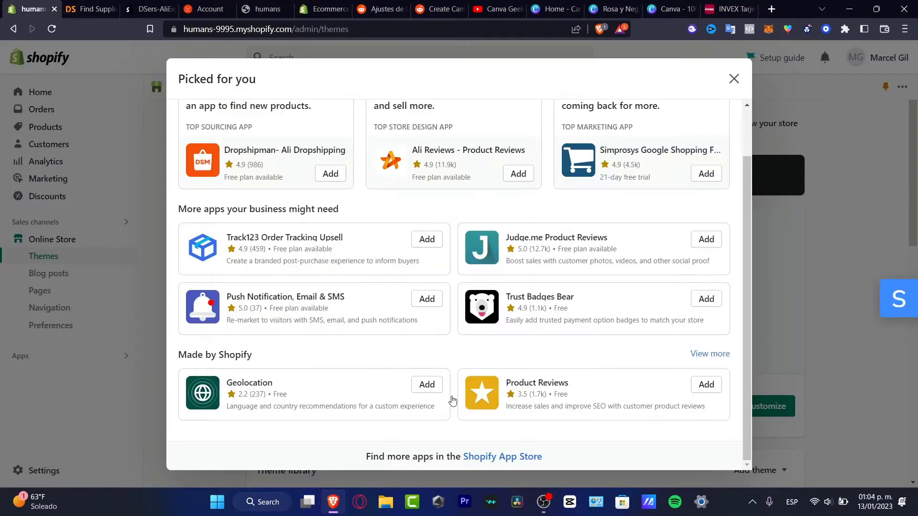
pyautogui.click(88, 9)
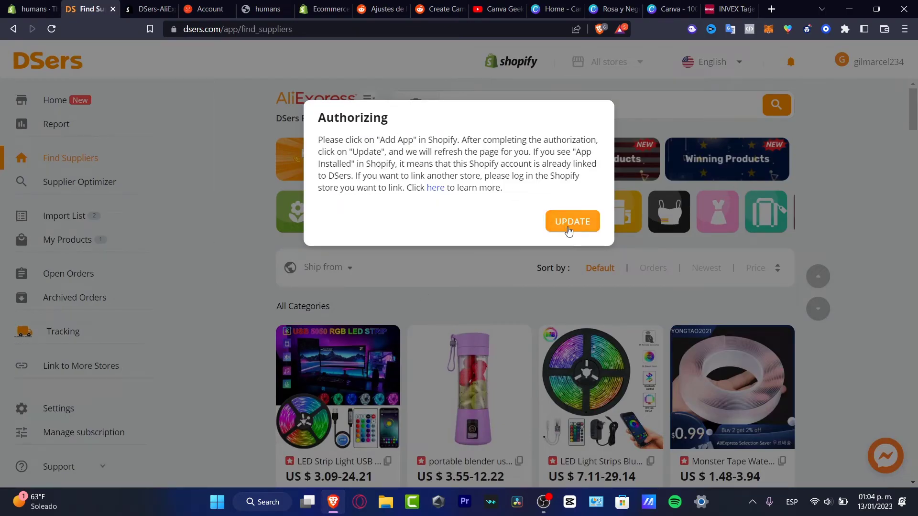
pyautogui.click(574, 226)
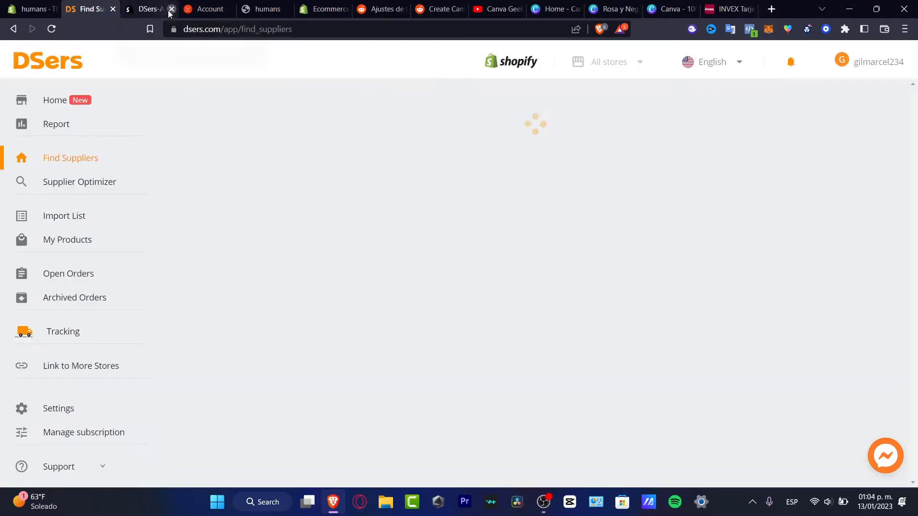
pyautogui.click(171, 9)
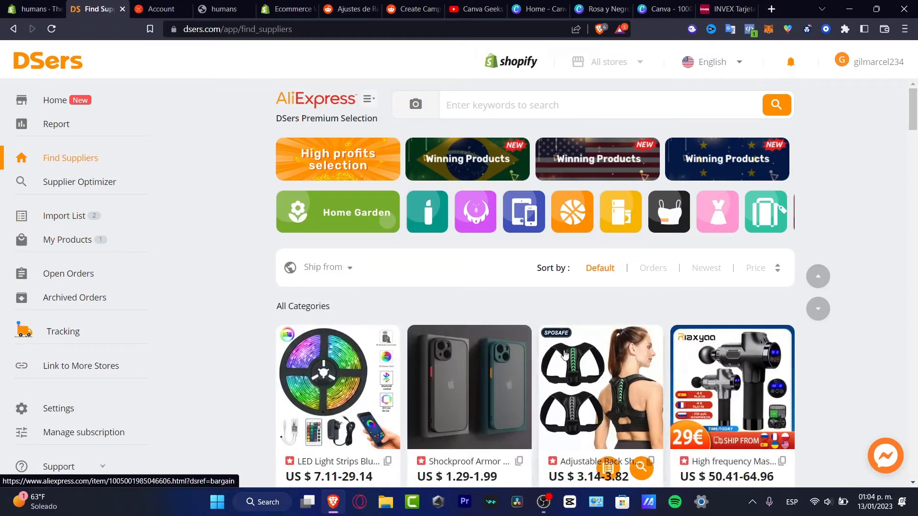
# Close the 'Picked for you' popup and scroll the Themes page back to the Dawn theme.
pyautogui.scroll(-7, 515, 257)
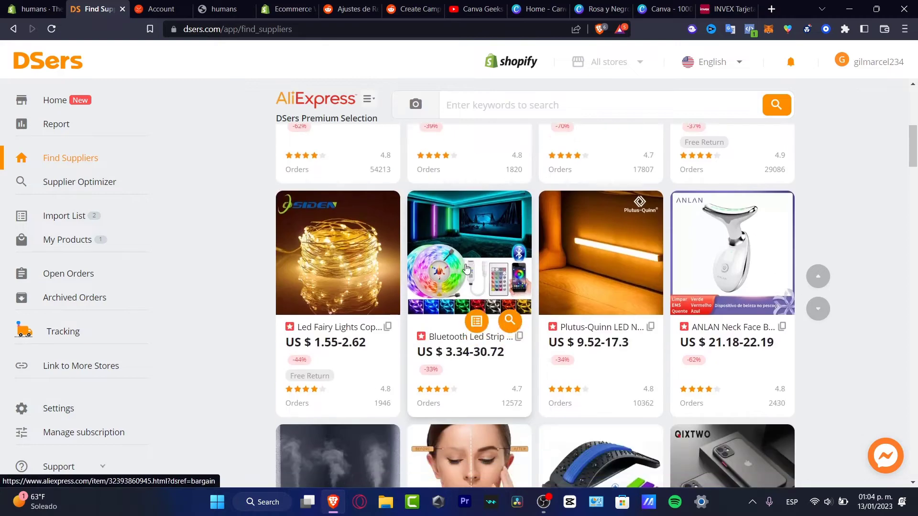
pyautogui.scroll(-3, 466, 269)
pyautogui.click(15, 4)
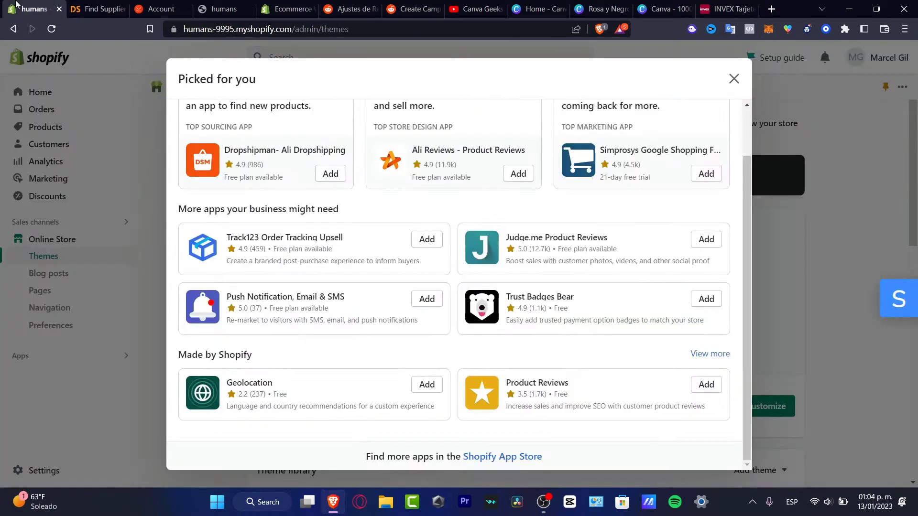
pyautogui.click(780, 227)
pyautogui.scroll(-4, 807, 319)
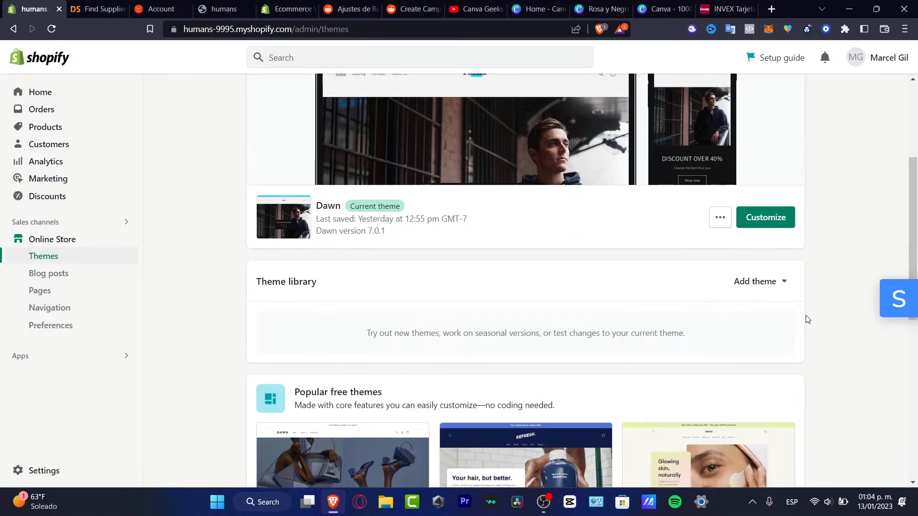
pyautogui.scroll(-3, 807, 319)
pyautogui.scroll(4, 771, 306)
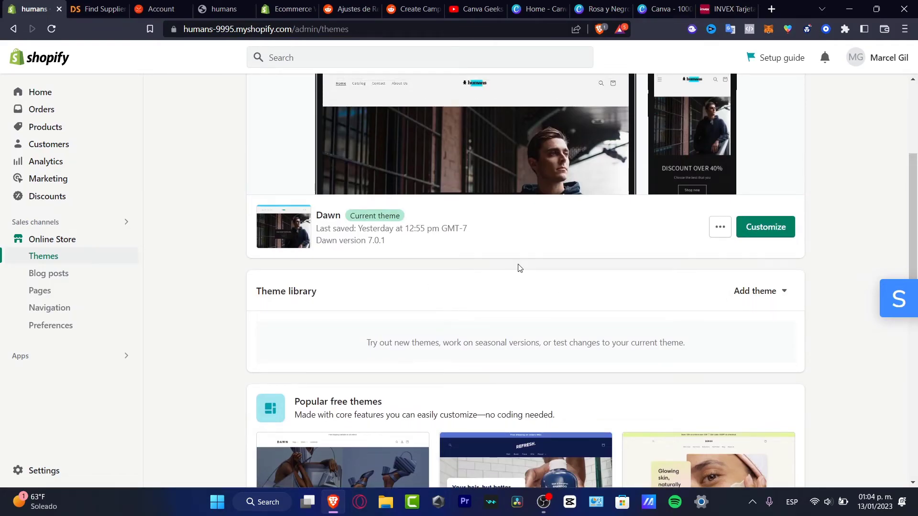
pyautogui.scroll(4, 496, 222)
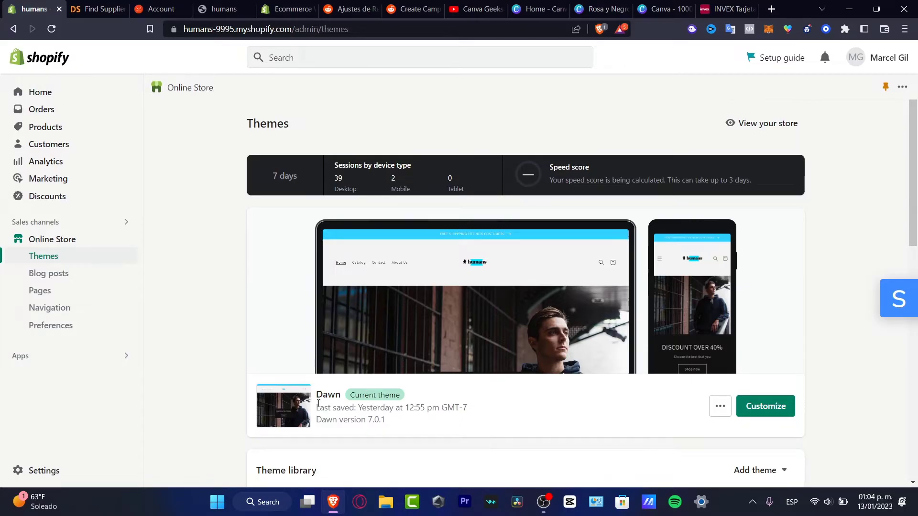
# Add the Portable 300ml humidifier to the DSers Import List, bringing it to 3.
pyautogui.click(108, 6)
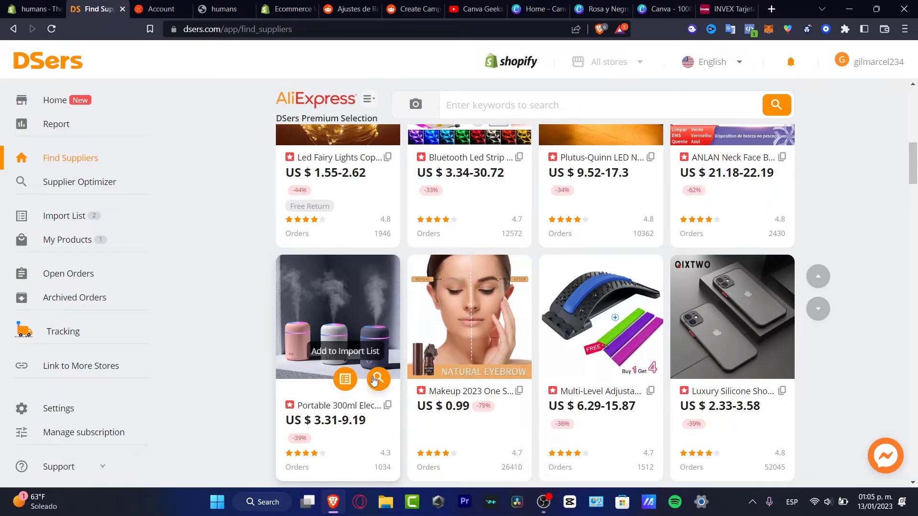
pyautogui.click(344, 379)
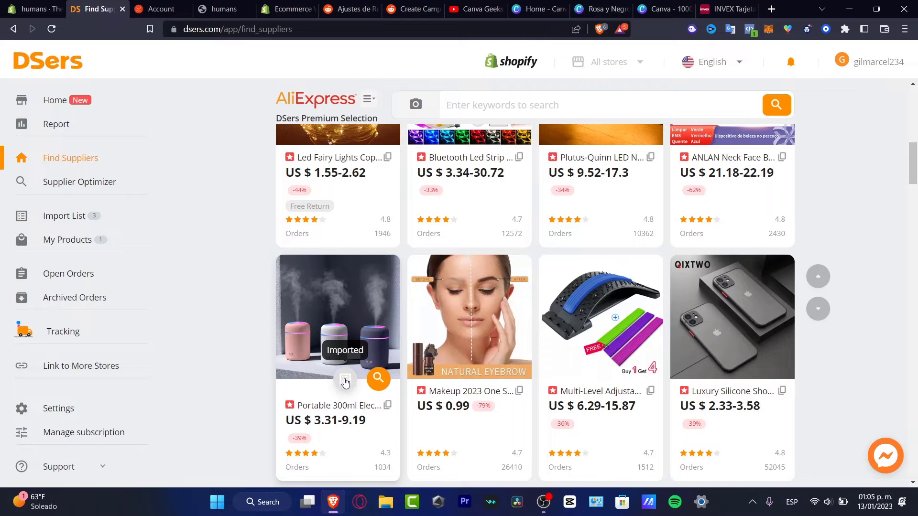
pyautogui.scroll(-4, 340, 379)
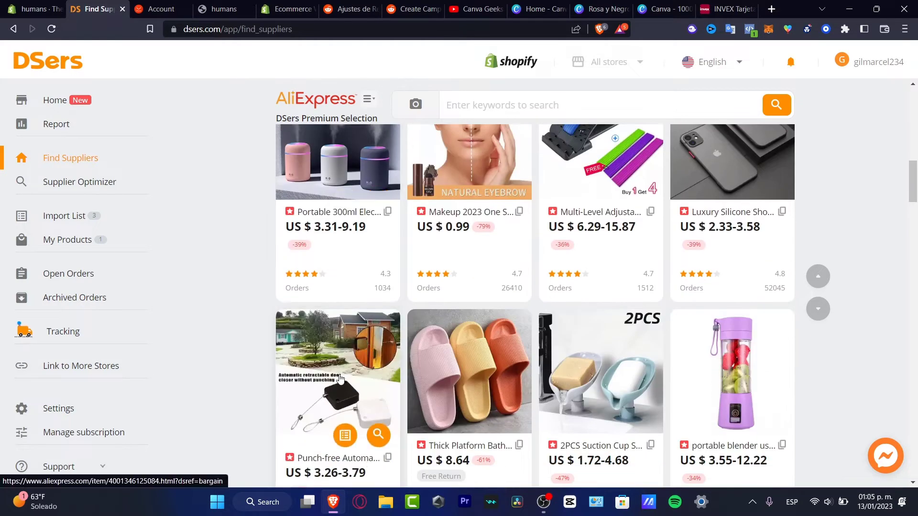
pyautogui.scroll(-4, 341, 379)
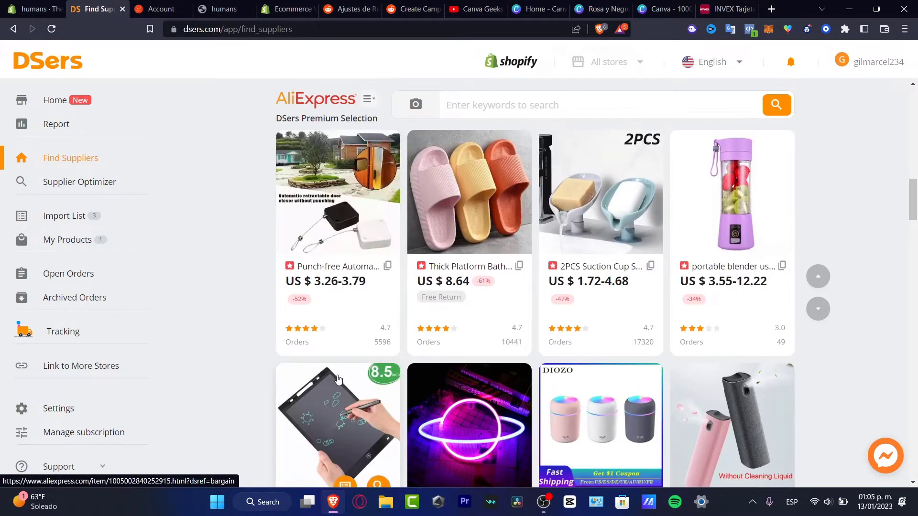
pyautogui.scroll(-10, 336, 383)
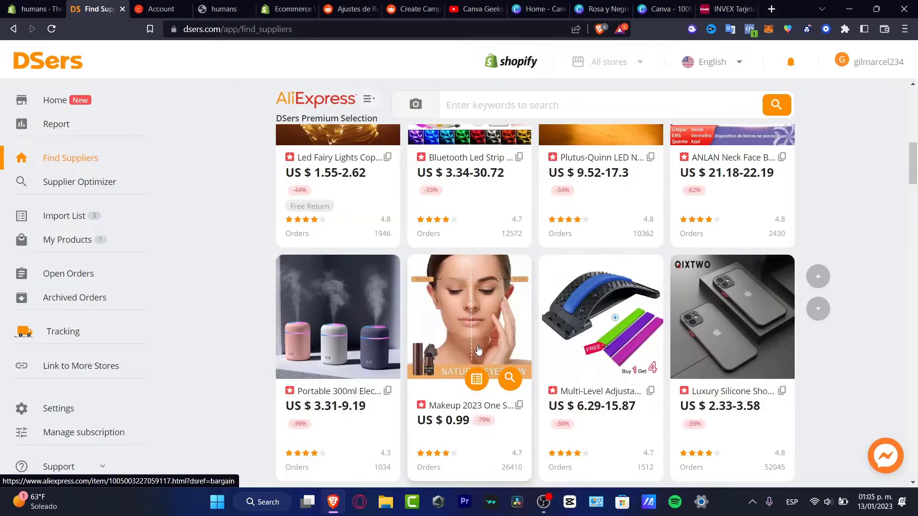
# Open the humidifier's AliExpress page and scroll through its description to Seller Recommendations.
pyautogui.click(319, 338)
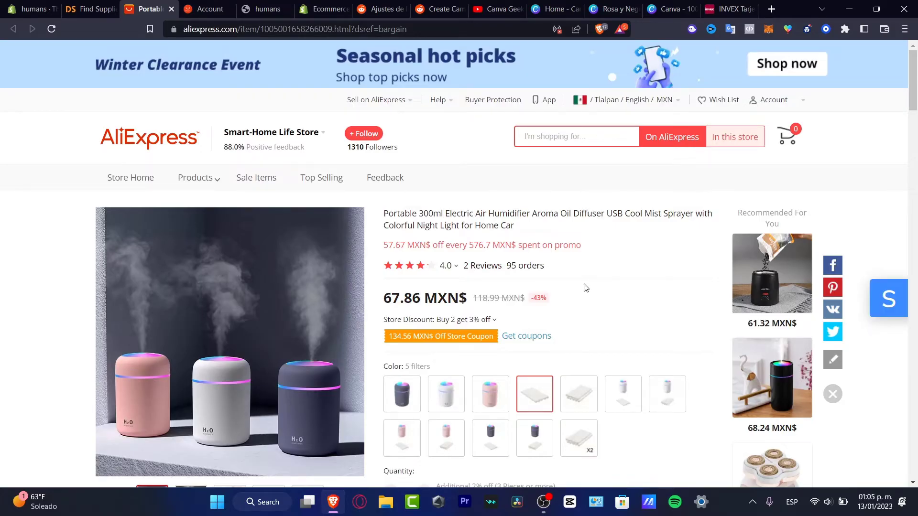
pyautogui.scroll(-15, 586, 287)
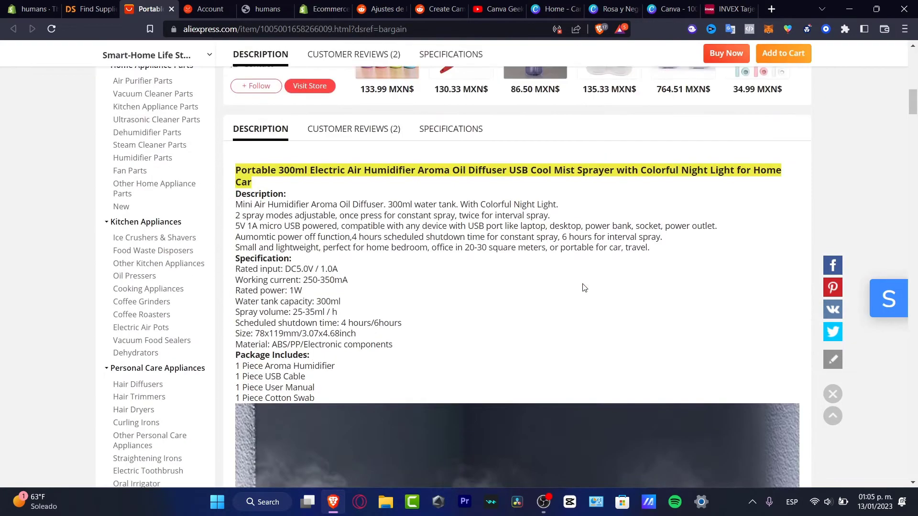
pyautogui.scroll(-20, 584, 288)
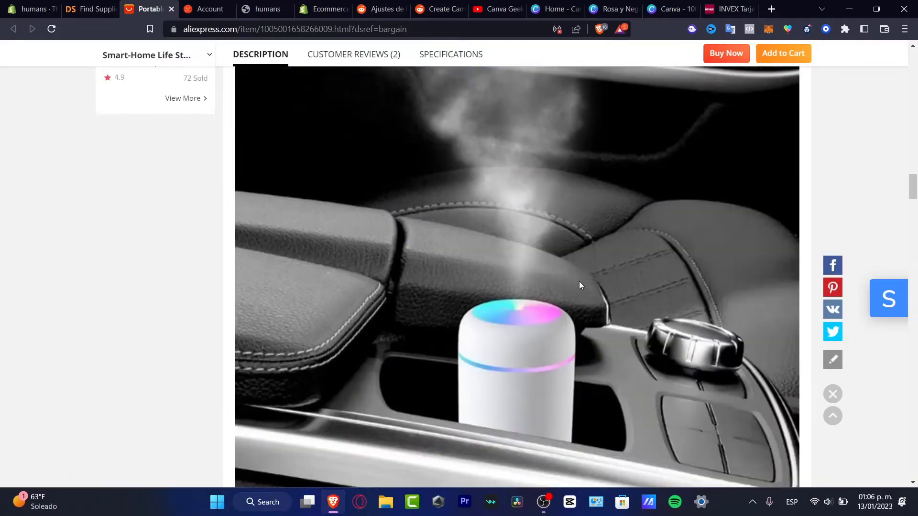
pyautogui.scroll(-20, 579, 285)
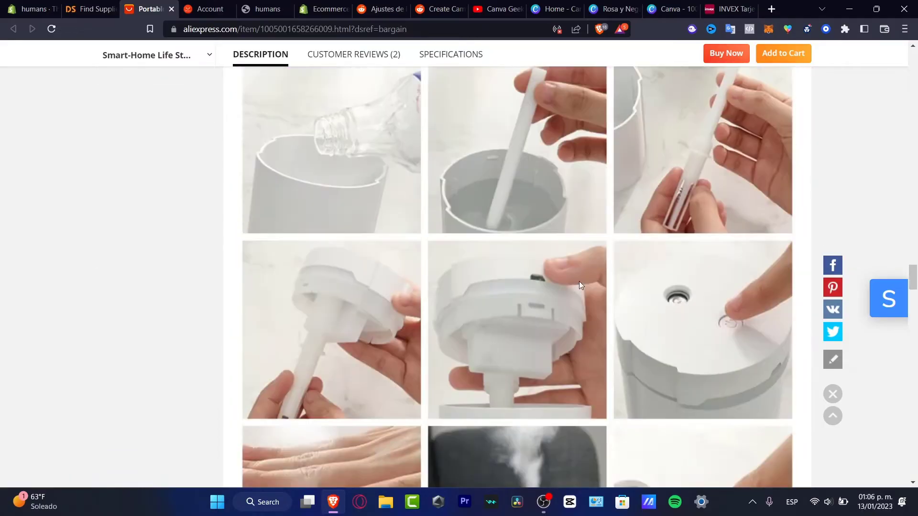
pyautogui.scroll(-4, 579, 285)
pyautogui.scroll(-4, 580, 284)
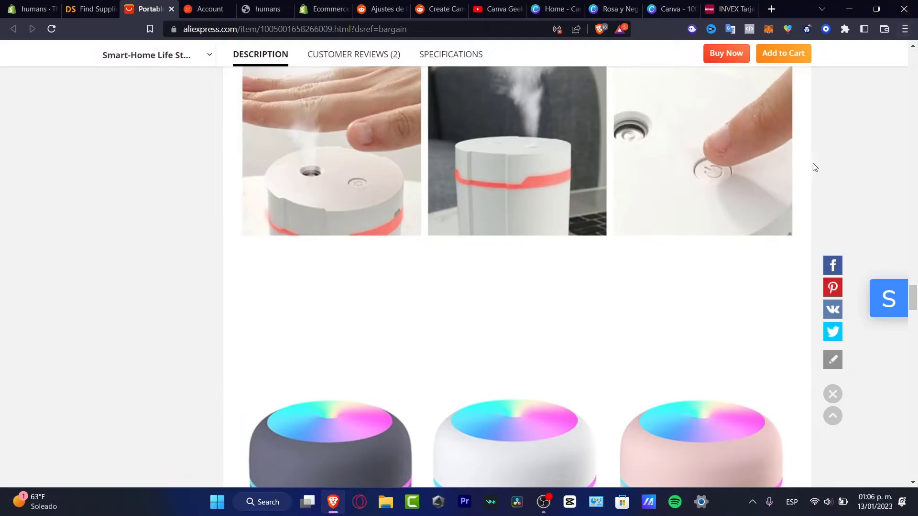
pyautogui.scroll(-14, 811, 169)
pyautogui.scroll(-20, 812, 174)
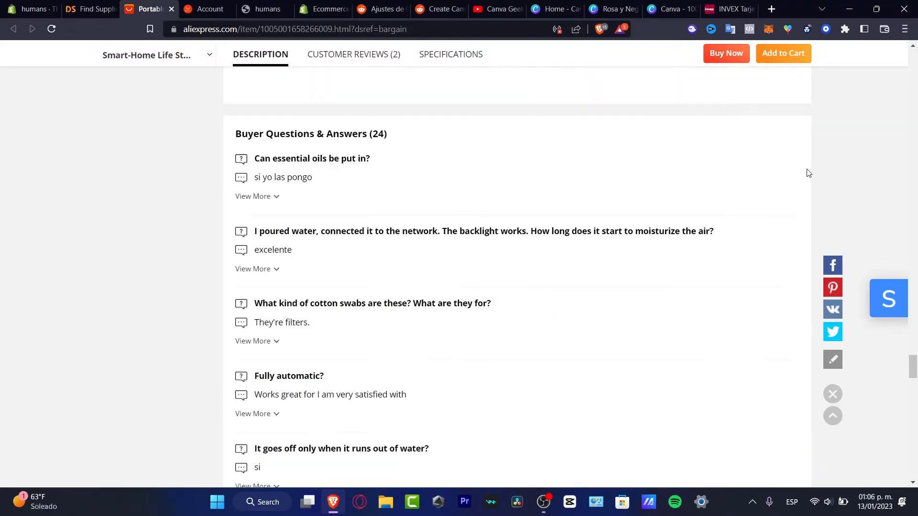
pyautogui.scroll(14, 743, 179)
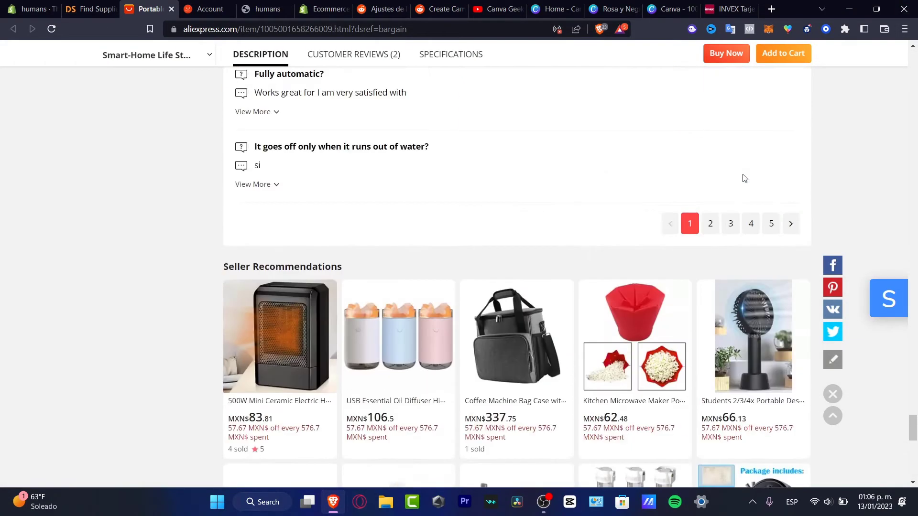
pyautogui.scroll(-4, 310, 192)
pyautogui.moveTo(241, 161); pyautogui.dragTo(351, 167)
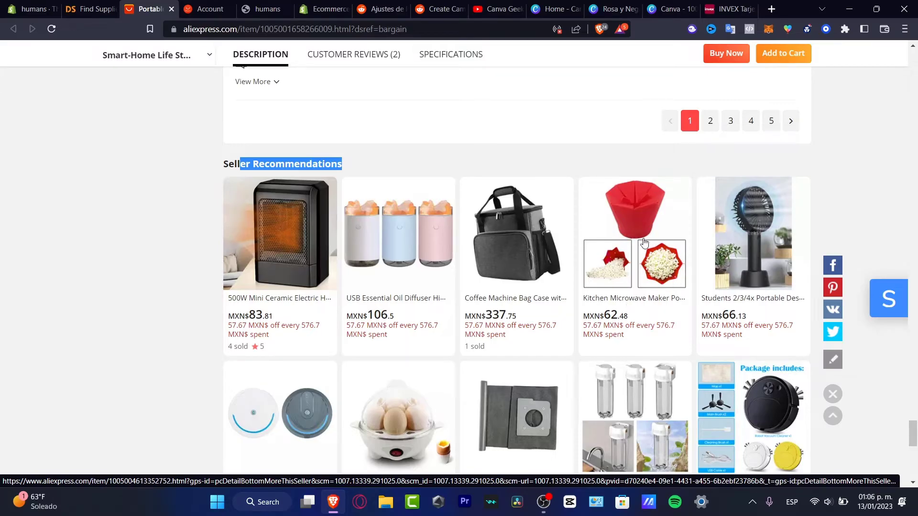
pyautogui.scroll(-4, 588, 310)
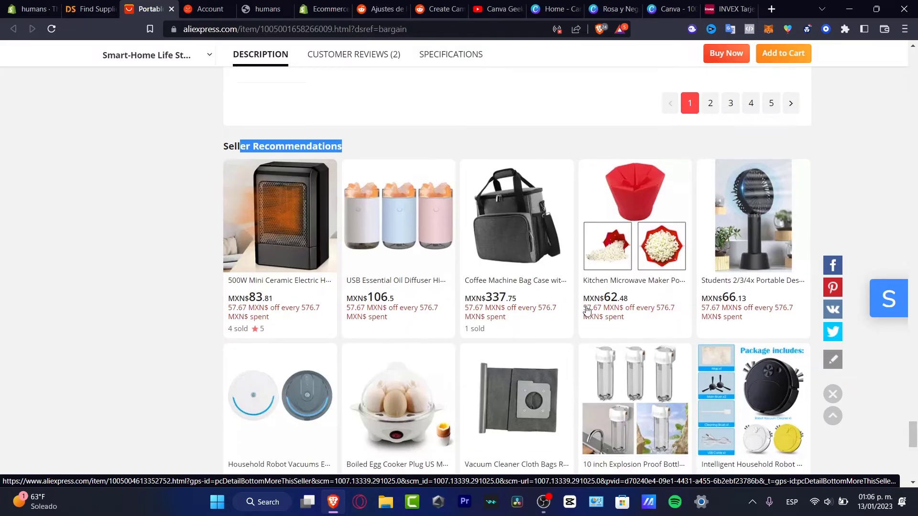
pyautogui.scroll(4, 588, 311)
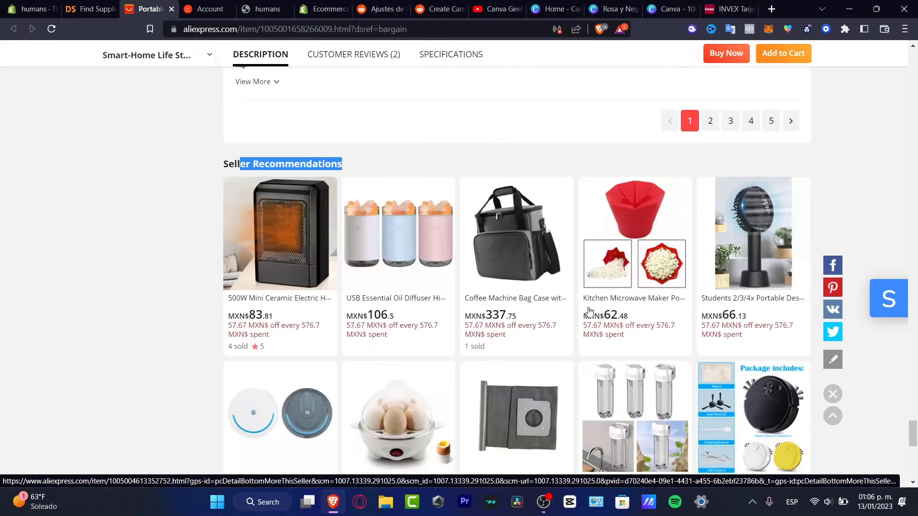
# Look over the recommended Coffee Machine Bag case, then return to DSers Find Suppliers.
pyautogui.click(515, 262)
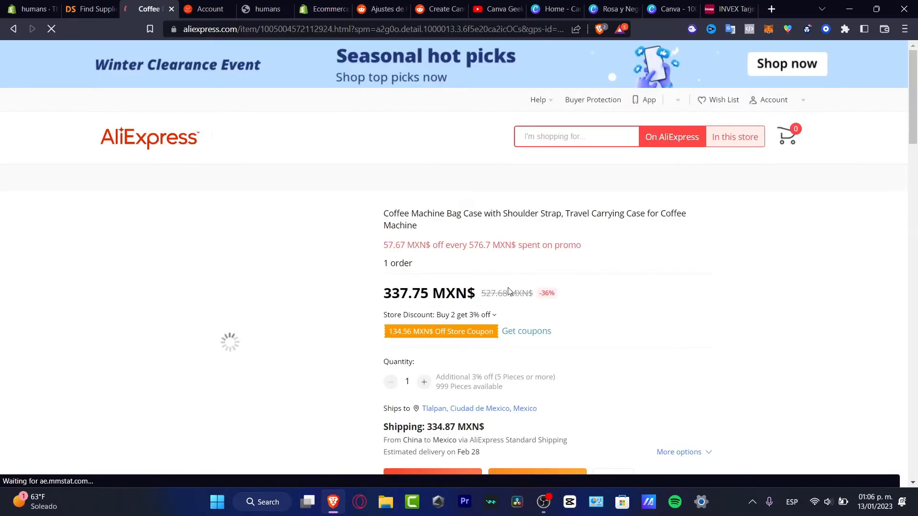
pyautogui.scroll(-4, 571, 255)
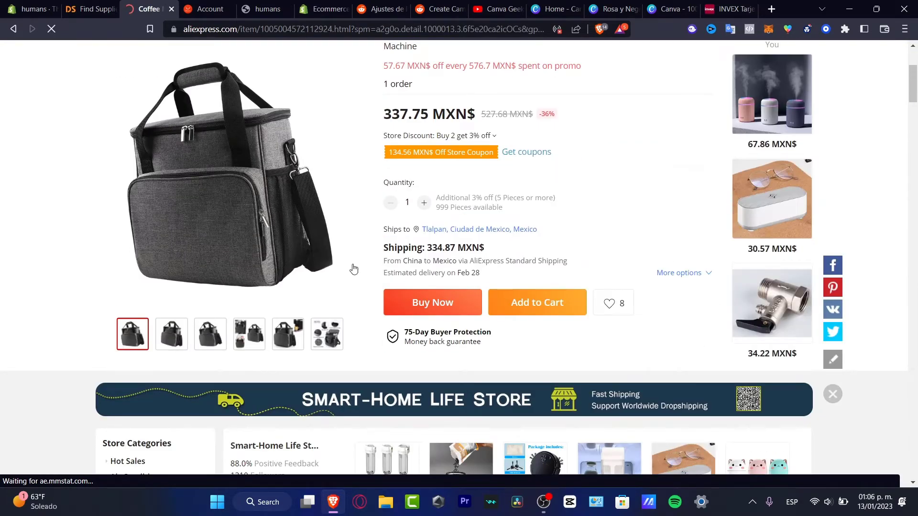
pyautogui.scroll(-4, 354, 287)
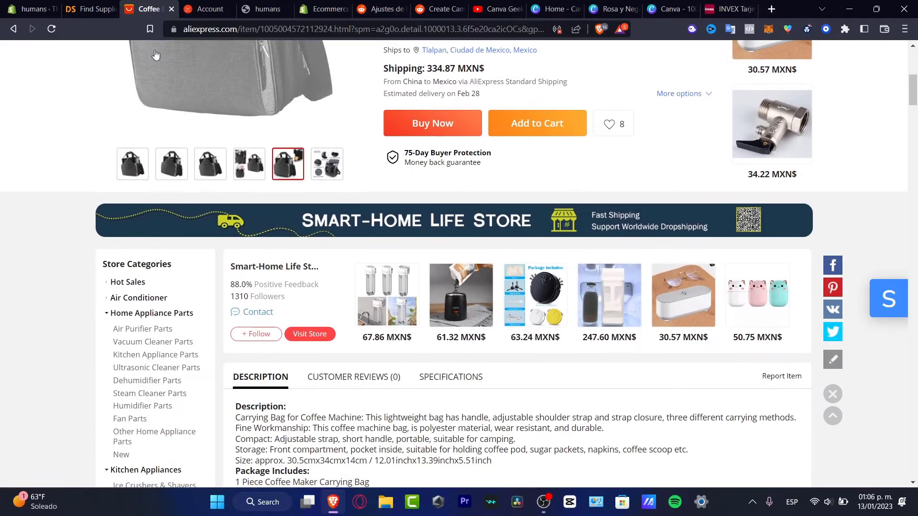
pyautogui.click(13, 29)
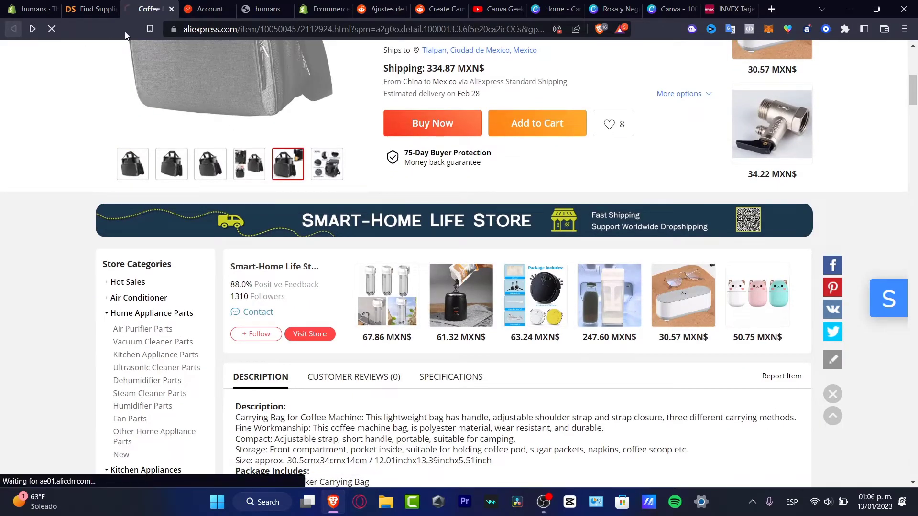
pyautogui.click(91, 9)
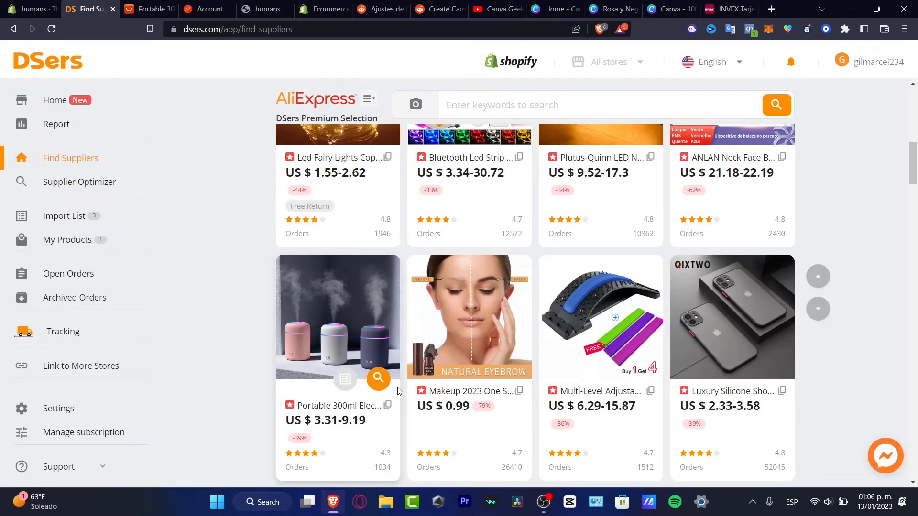
# Select the humidifier's full product title on its AliExpress page.
pyautogui.scroll(-4, 396, 392)
pyautogui.moveTo(475, 210)
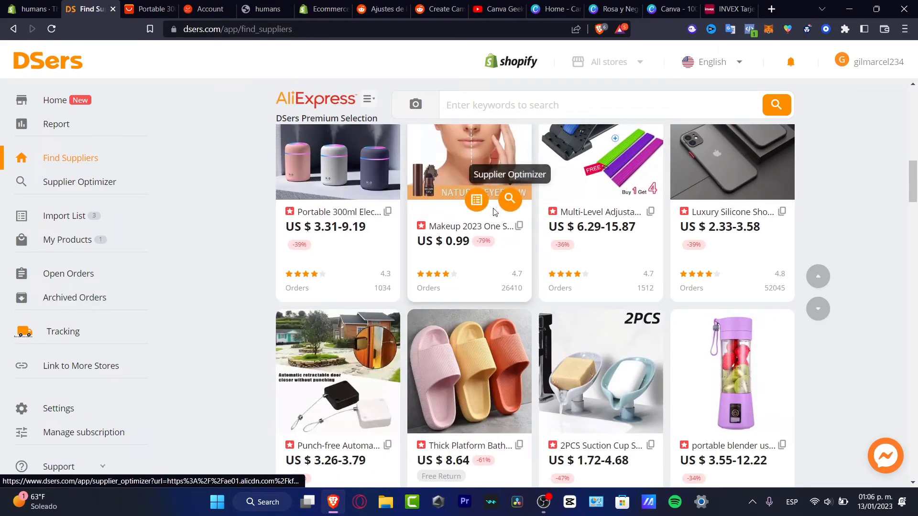
pyautogui.click(149, 9)
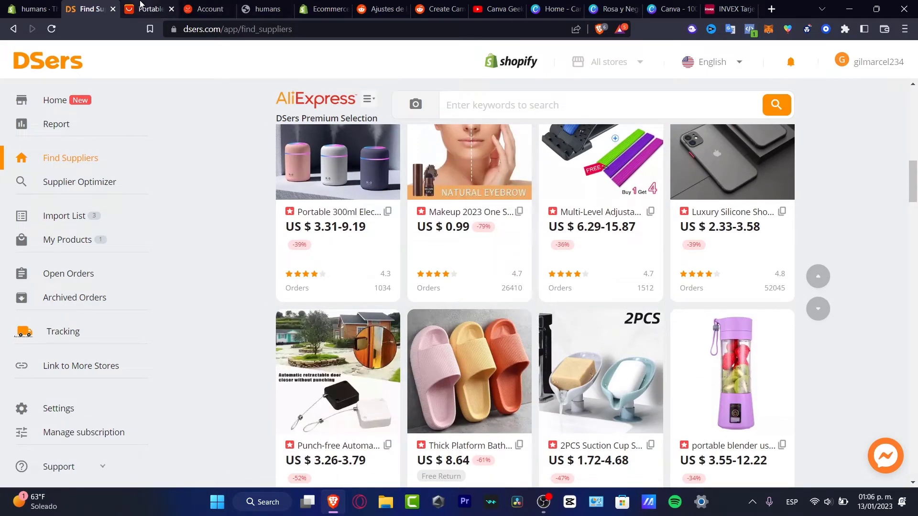
pyautogui.scroll(20, 383, 181)
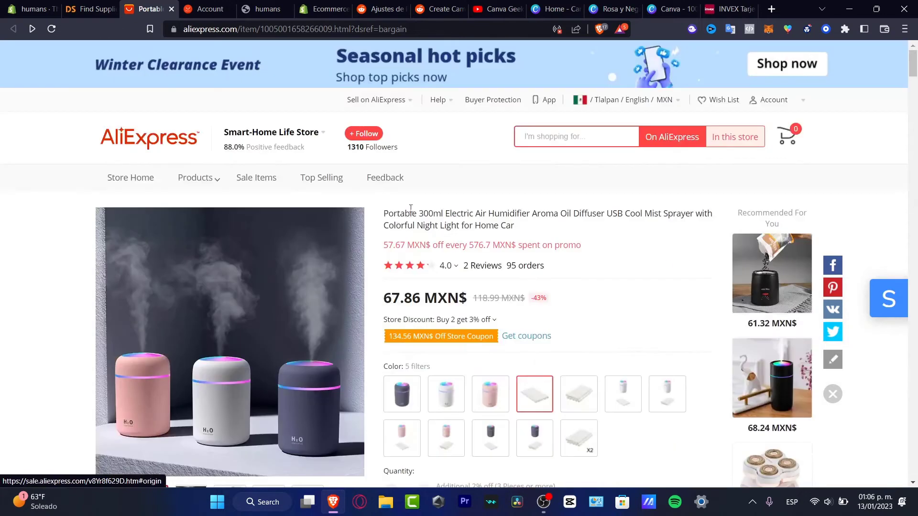
pyautogui.moveTo(391, 214); pyautogui.dragTo(523, 226)
pyautogui.hotkey('ctrl', 'c')
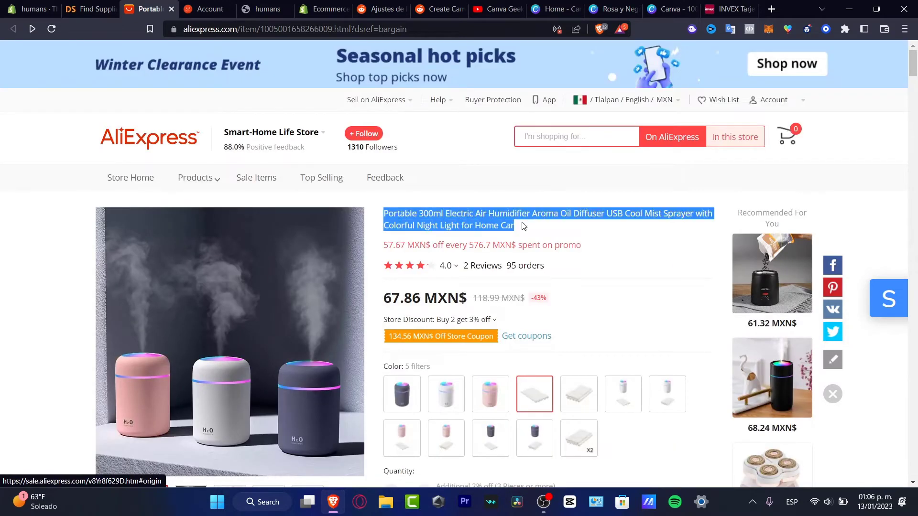
# Paste the title into DSers Find Suppliers search and browse the alternative humidifier suppliers.
pyautogui.click(88, 9)
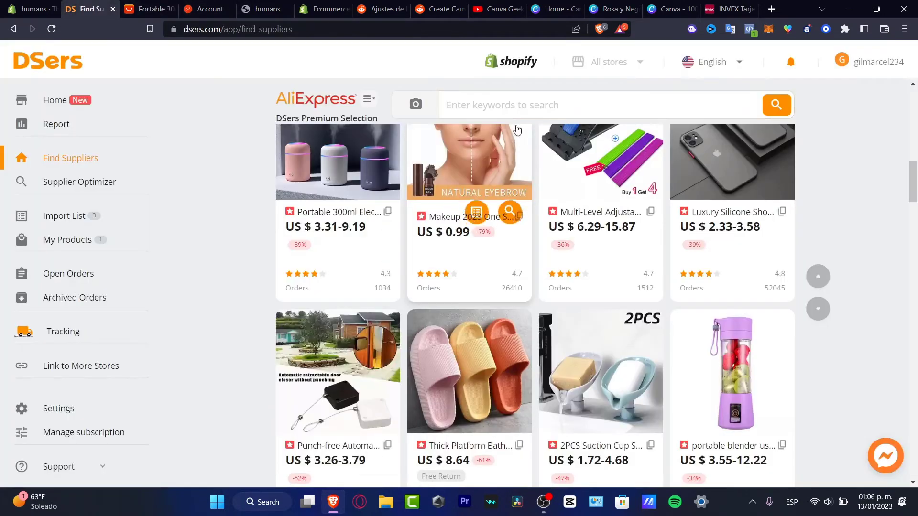
pyautogui.hotkey('ctrl', 'v')
pyautogui.click(777, 109)
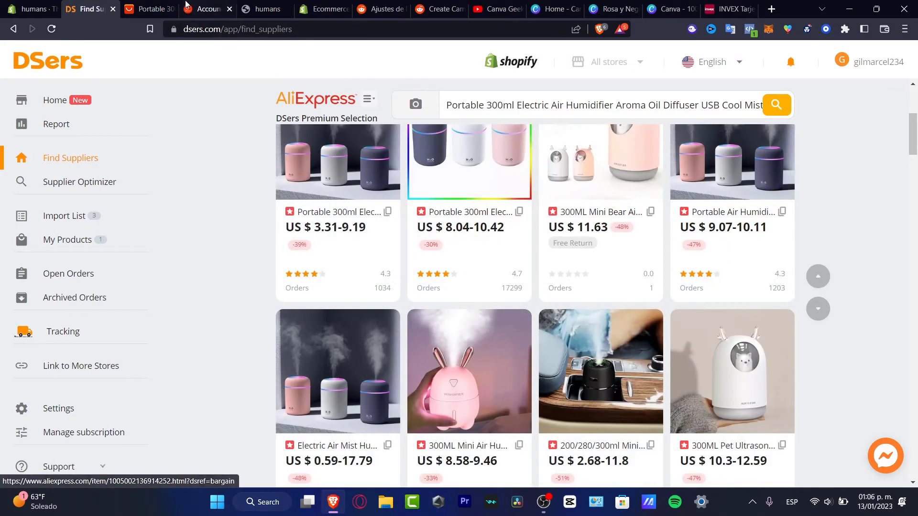
pyautogui.click(161, 4)
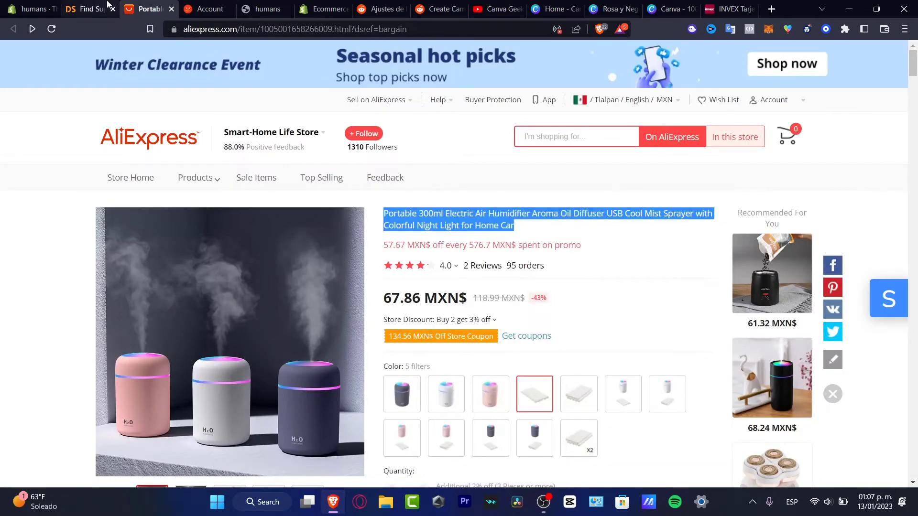
pyautogui.click(89, 8)
pyautogui.scroll(5, 499, 208)
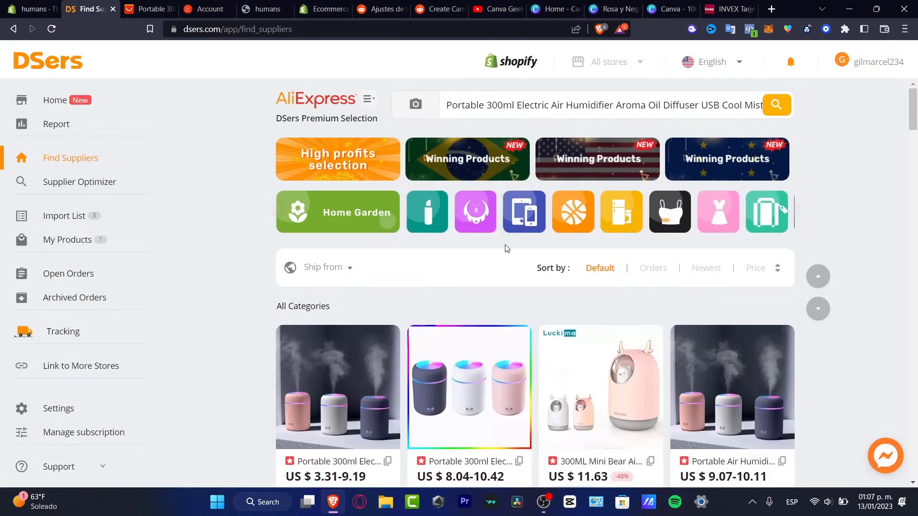
pyautogui.scroll(-15, 495, 269)
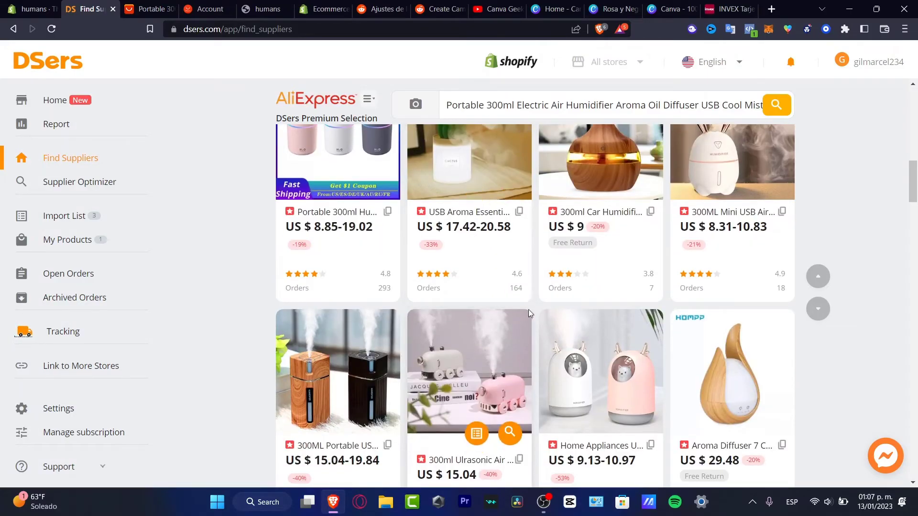
pyautogui.scroll(10, 457, 262)
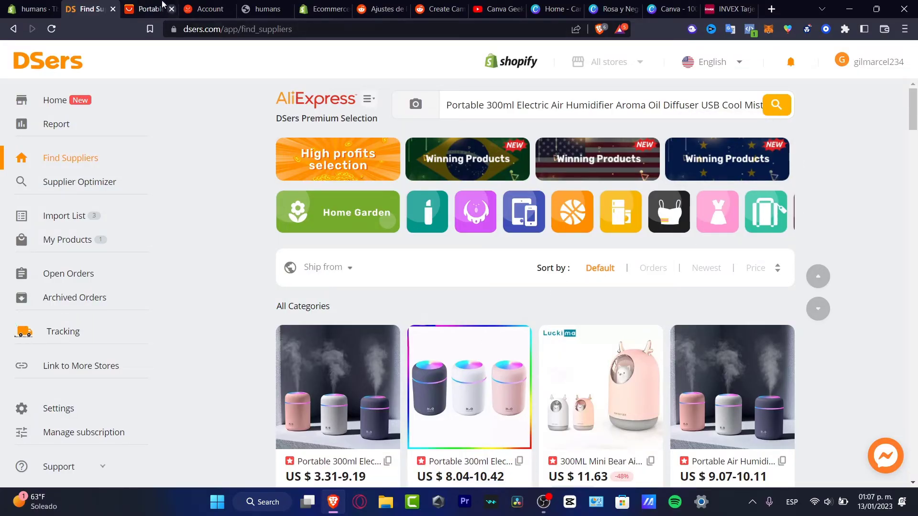
# Show the DSers Import List with the Portable 300ml humidifier and two watches, closing its More Action menu unused.
pyautogui.click(63, 222)
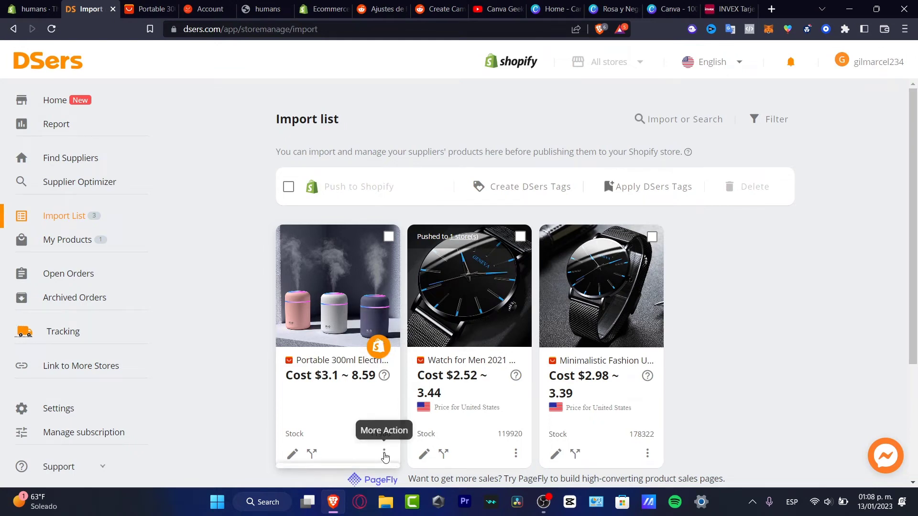
pyautogui.click(384, 455)
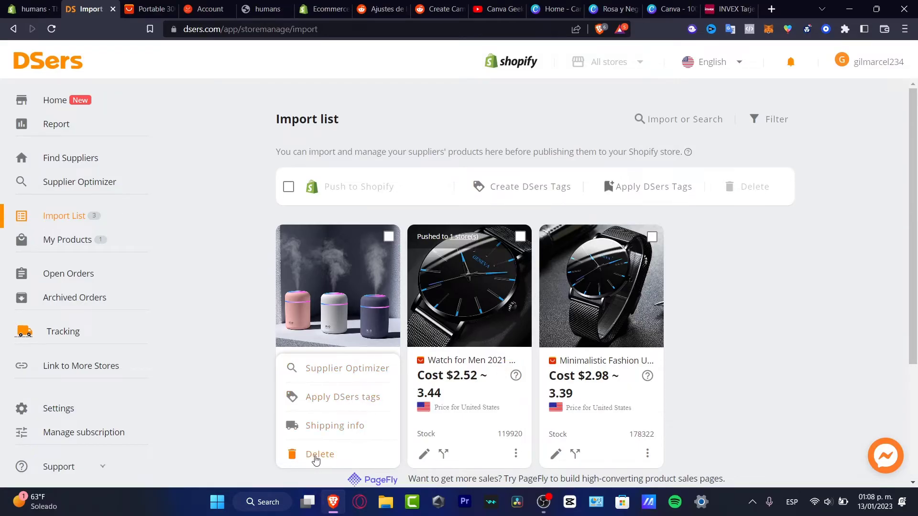
pyautogui.click(254, 425)
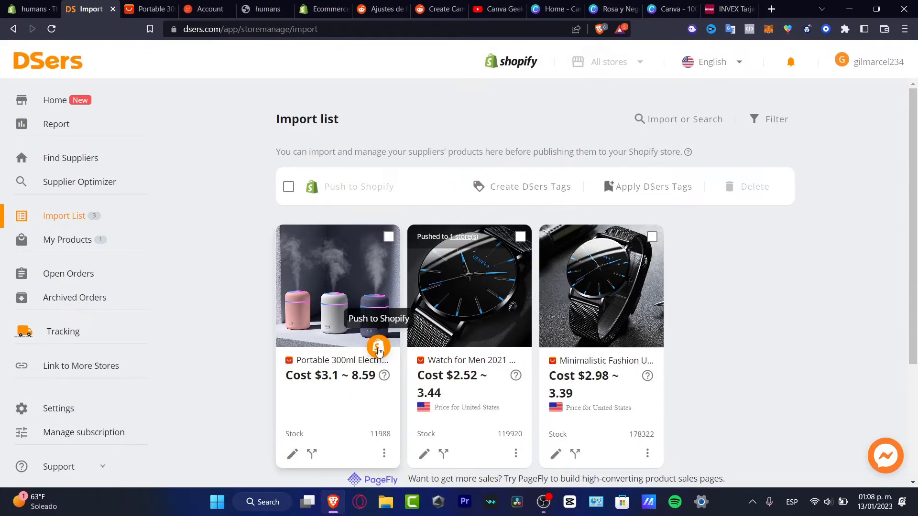
# Push the Portable 300ml humidifier to the humans store with 'Also publish to Online Store' ticked.
pyautogui.click(378, 349)
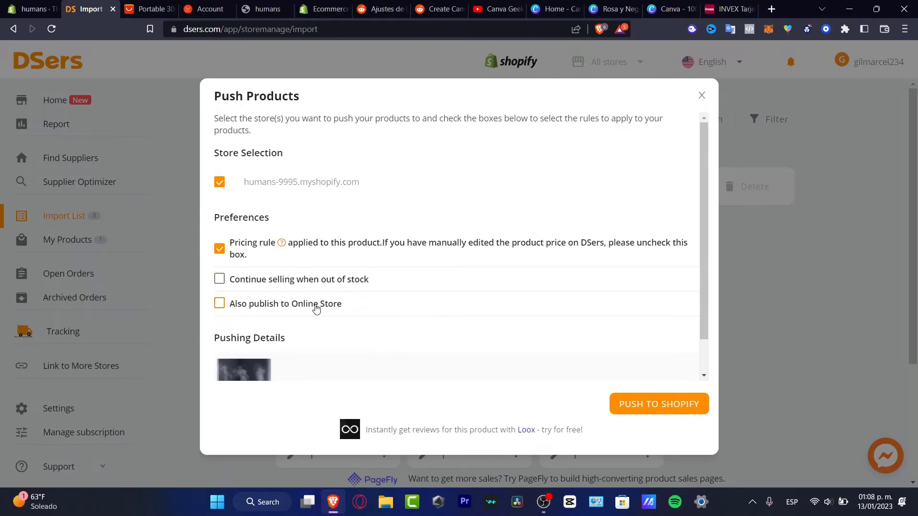
pyautogui.scroll(-1, 399, 314)
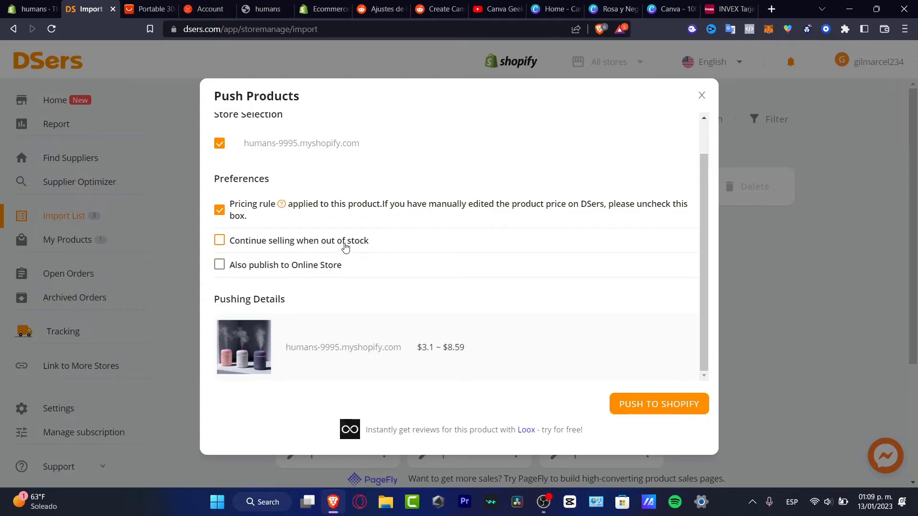
pyautogui.click(241, 268)
pyautogui.click(660, 401)
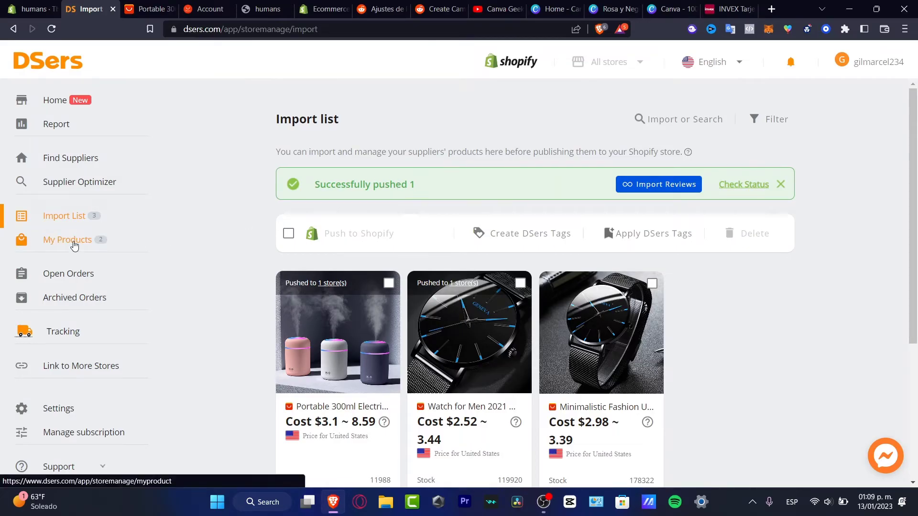
# Check DSers My Products lists the humidifier beside the watch, then go back to Shopify admin.
pyautogui.click(74, 240)
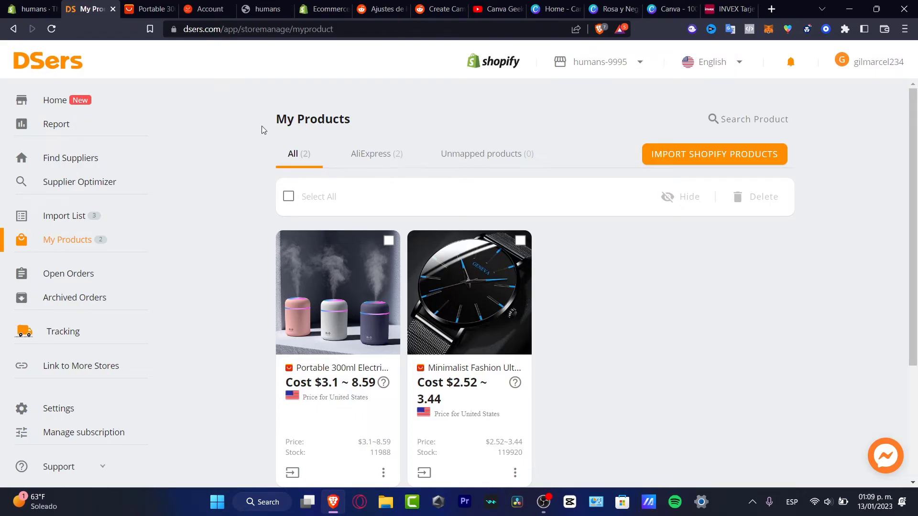
pyautogui.click(27, 11)
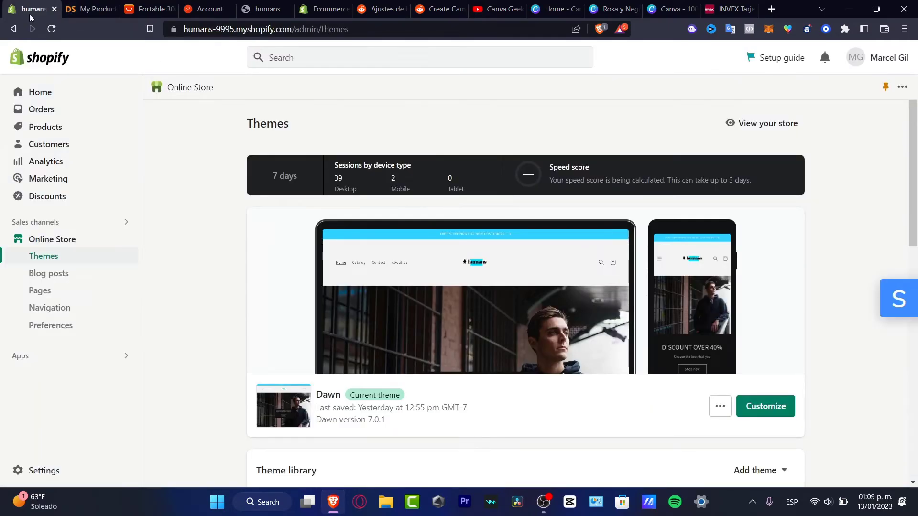
# Open the Portable 300ml Electric Air Humidifier from the Shopify Products list.
pyautogui.click(63, 134)
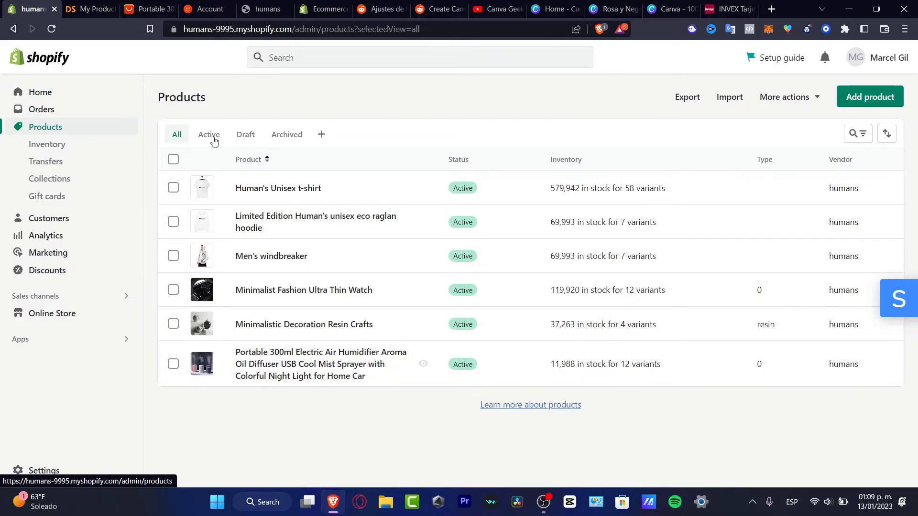
pyautogui.click(350, 368)
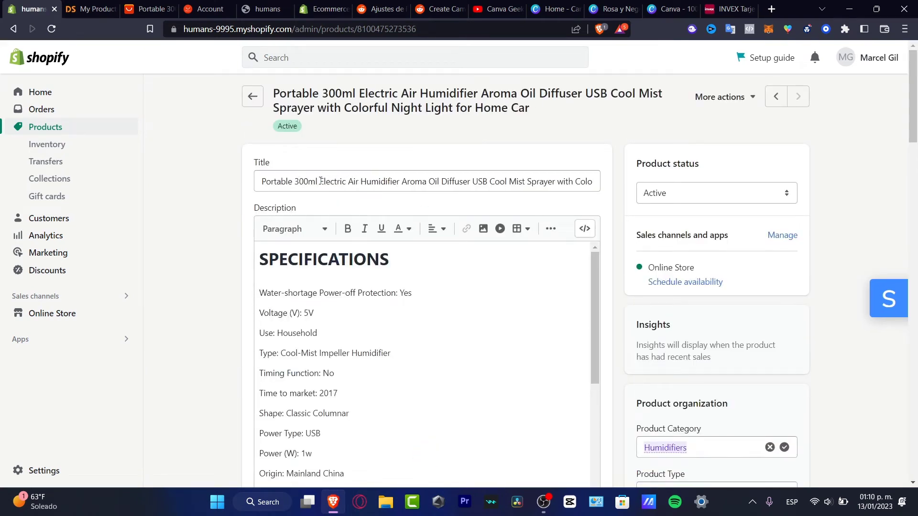
# Cut the title down to 'Electric Air Humidifier Aroma Oil Diffuser Portable'.
pyautogui.moveTo(320, 181); pyautogui.dragTo(256, 177)
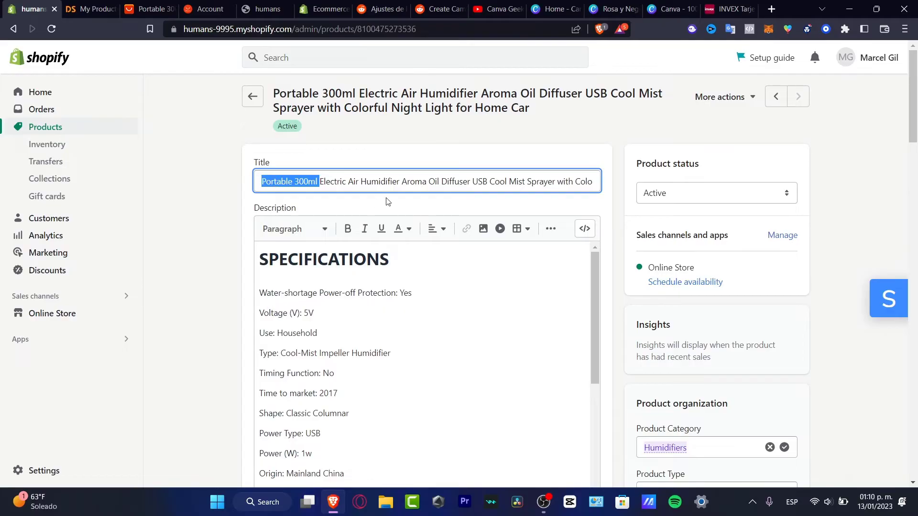
pyautogui.press('BackSpace')
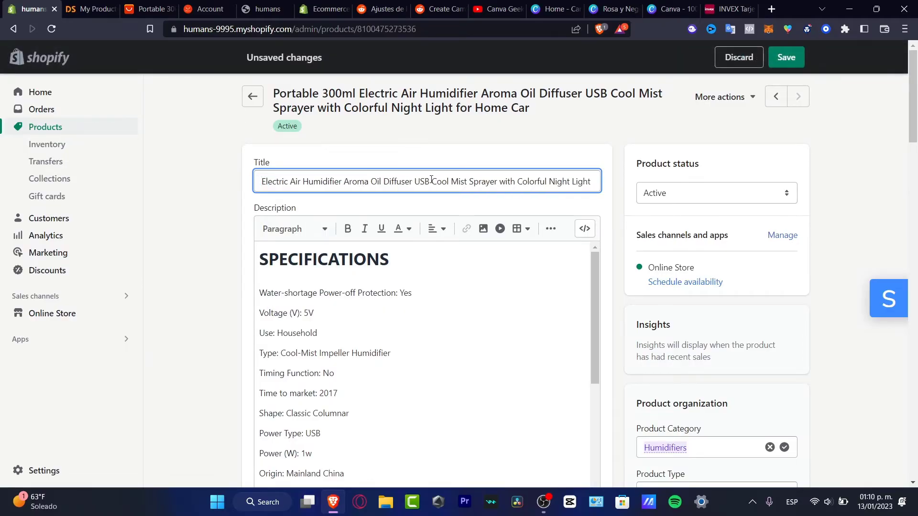
pyautogui.moveTo(414, 182); pyautogui.dragTo(620, 184)
pyautogui.press('BackSpace')
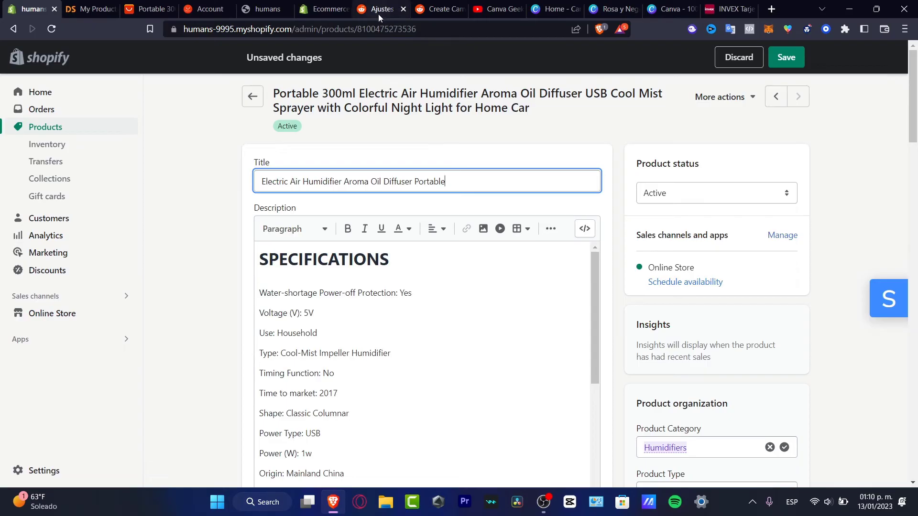
pyautogui.moveTo(595, 274); pyautogui.dragTo(593, 325)
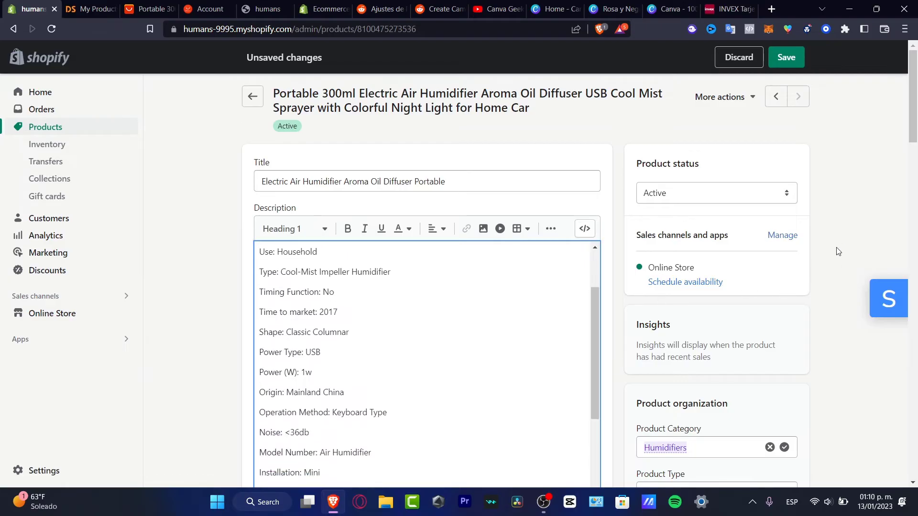
# Move the dark gray humidifier photo into the first Media slot as the main image.
pyautogui.scroll(-10, 838, 251)
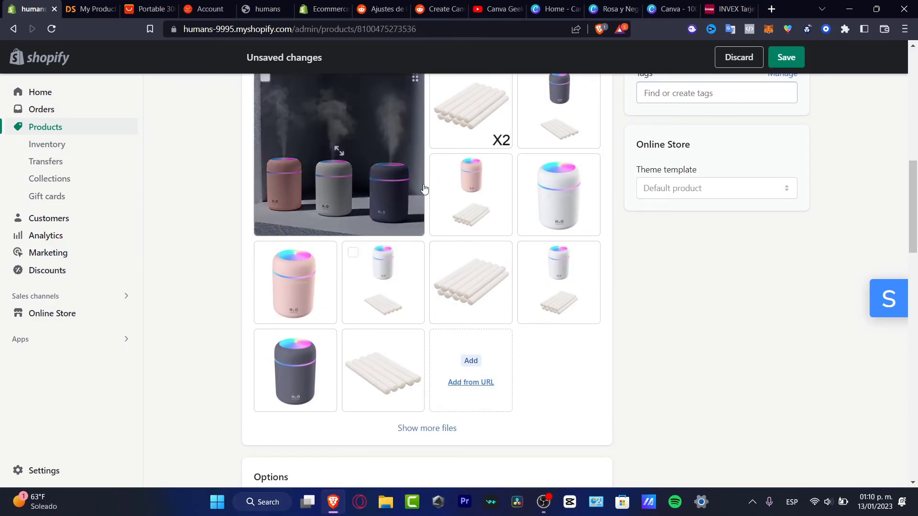
pyautogui.scroll(3, 508, 250)
pyautogui.scroll(-3, 508, 250)
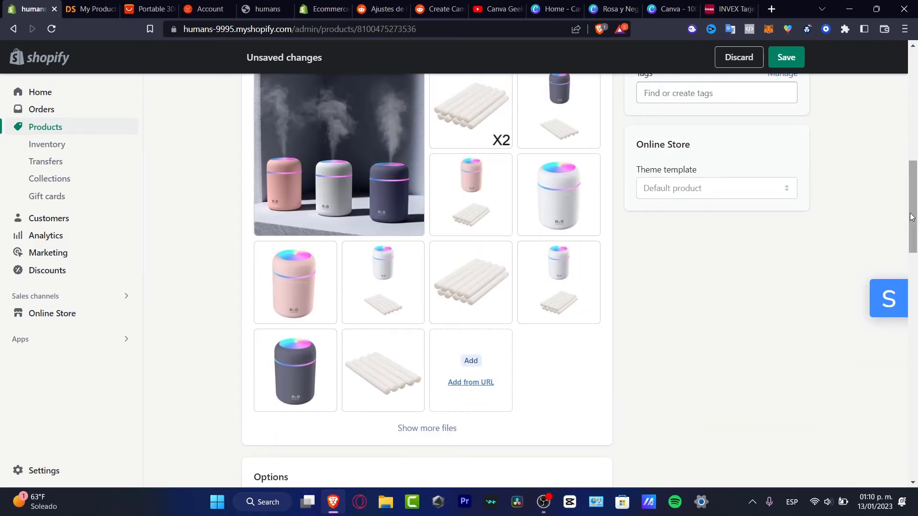
pyautogui.scroll(1, 911, 217)
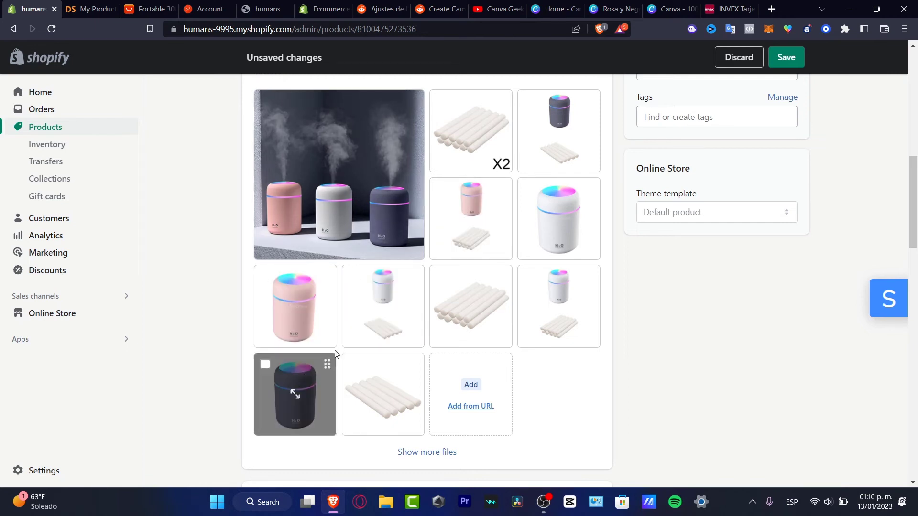
pyautogui.moveTo(334, 353); pyautogui.dragTo(400, 179)
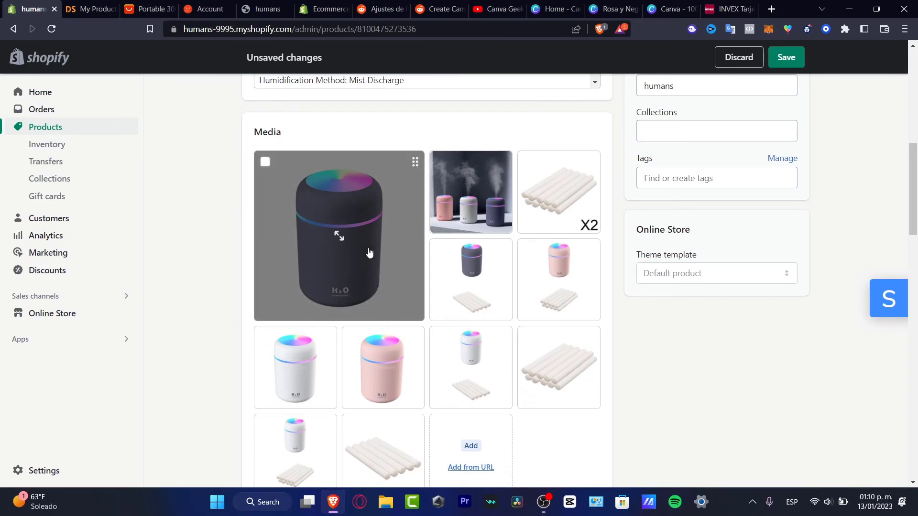
pyautogui.scroll(-4, 381, 212)
pyautogui.scroll(-4, 383, 225)
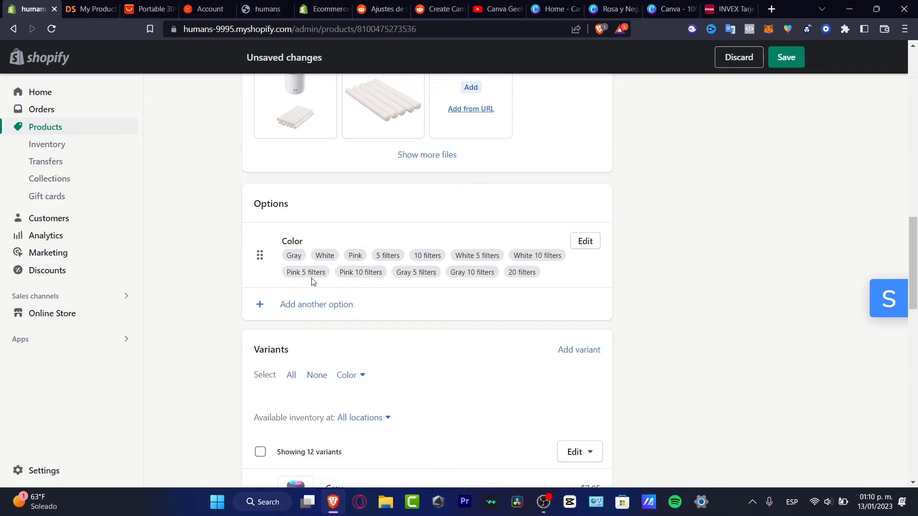
# Save the product with its shortened title 'Electric Air Humidifier Aroma Oil Diffuser Portable'.
pyautogui.scroll(-10, 397, 306)
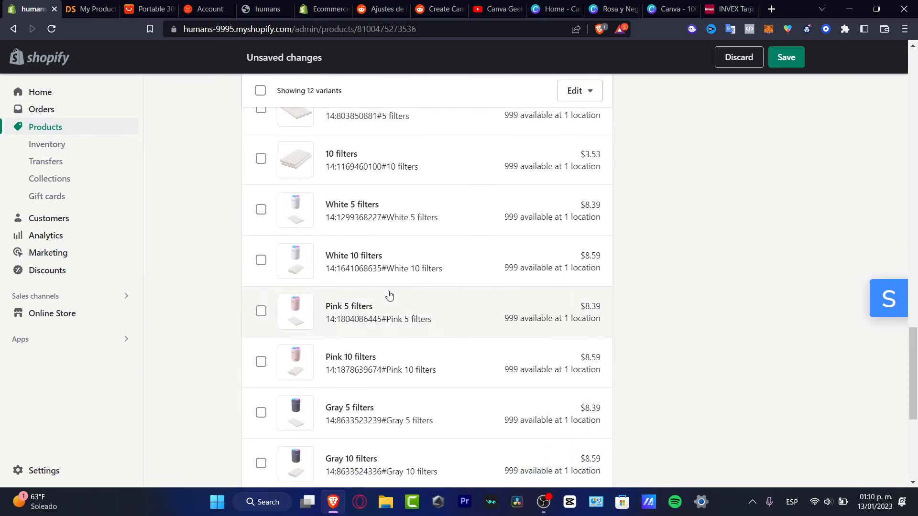
pyautogui.scroll(-6, 389, 295)
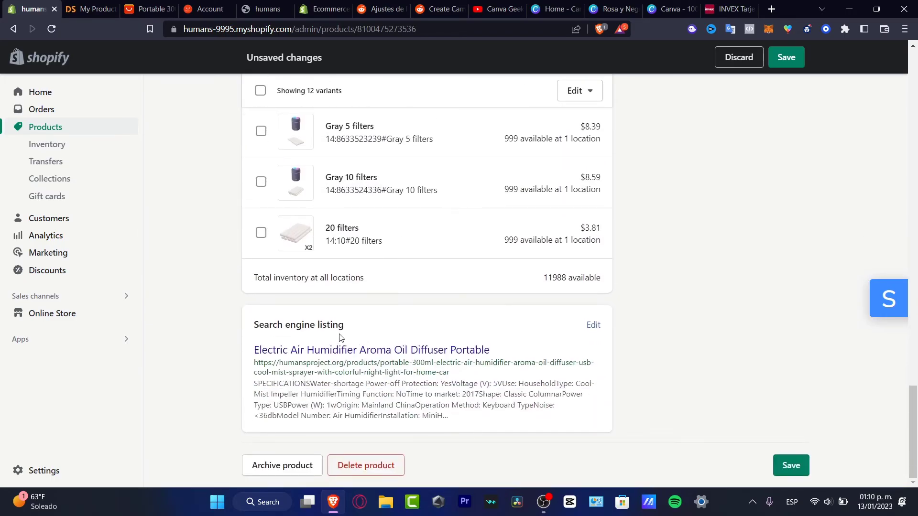
pyautogui.click(800, 470)
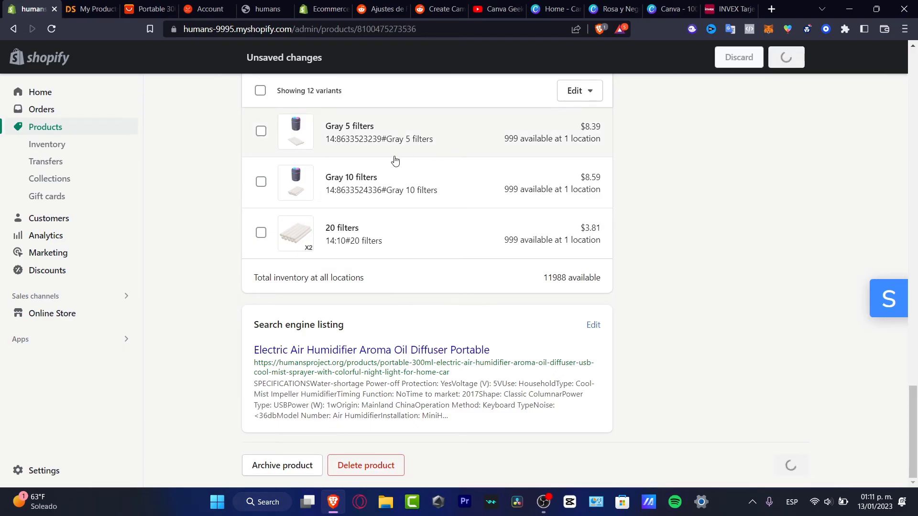
# Look over Online Store Themes, then return to Products, where the humidifier shows Active with 12 variants.
pyautogui.click(49, 317)
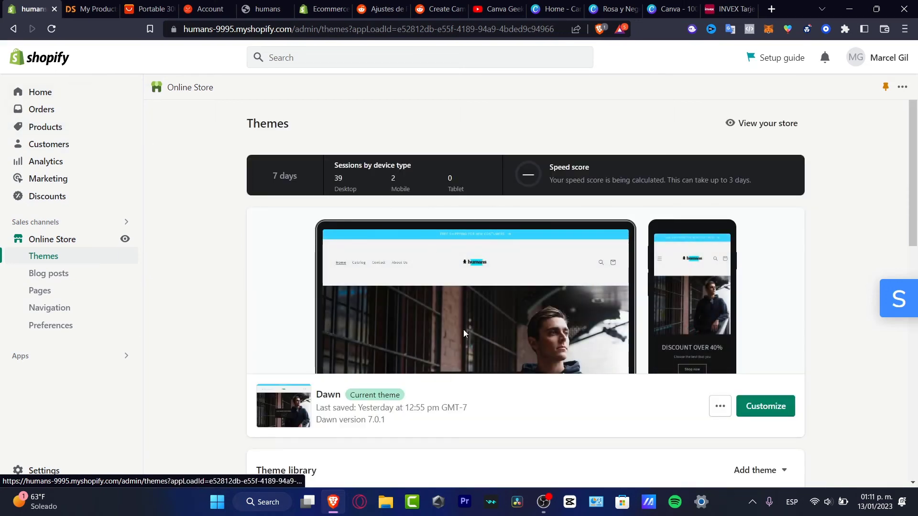
pyautogui.scroll(-4, 464, 333)
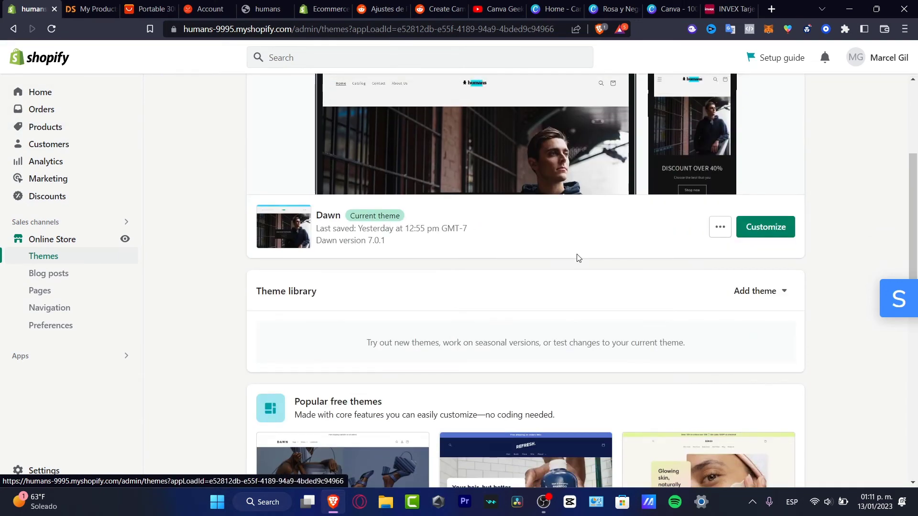
pyautogui.scroll(4, 569, 261)
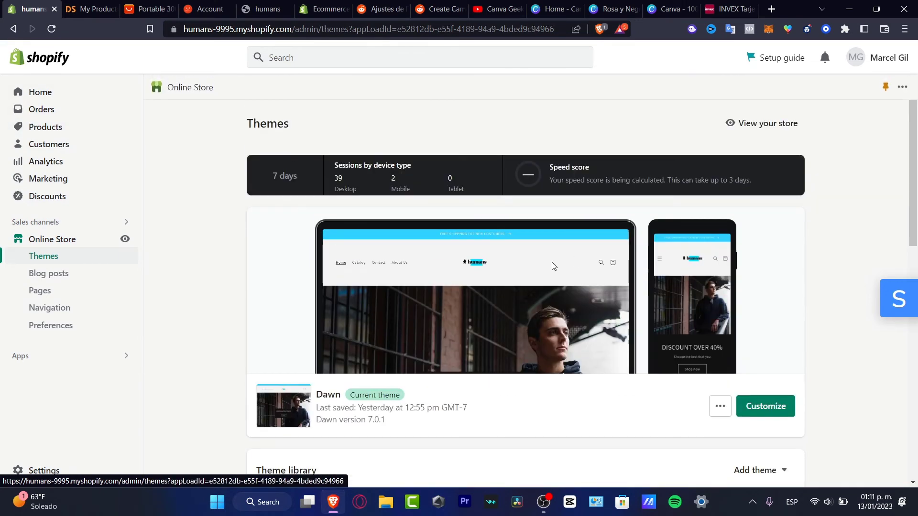
pyautogui.click(44, 128)
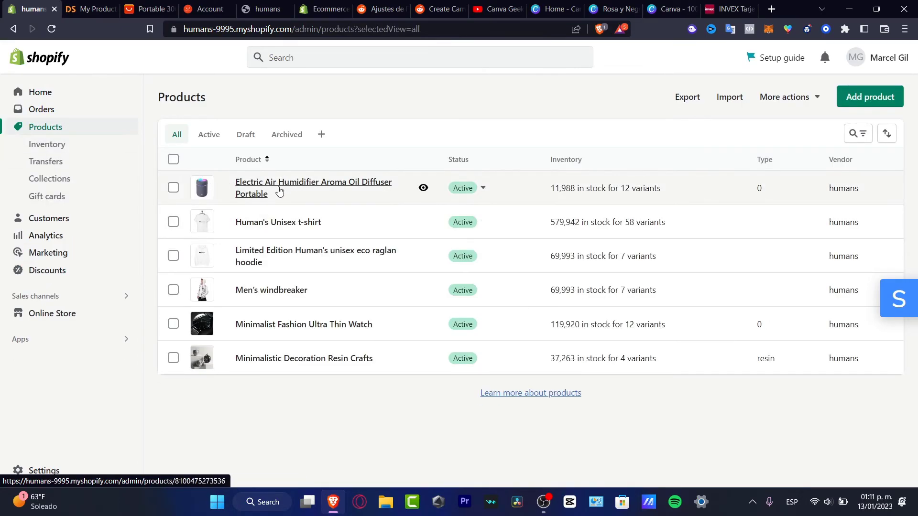
# Add the Electric Air Humidifier to the Home page collection and save the product.
pyautogui.click(262, 193)
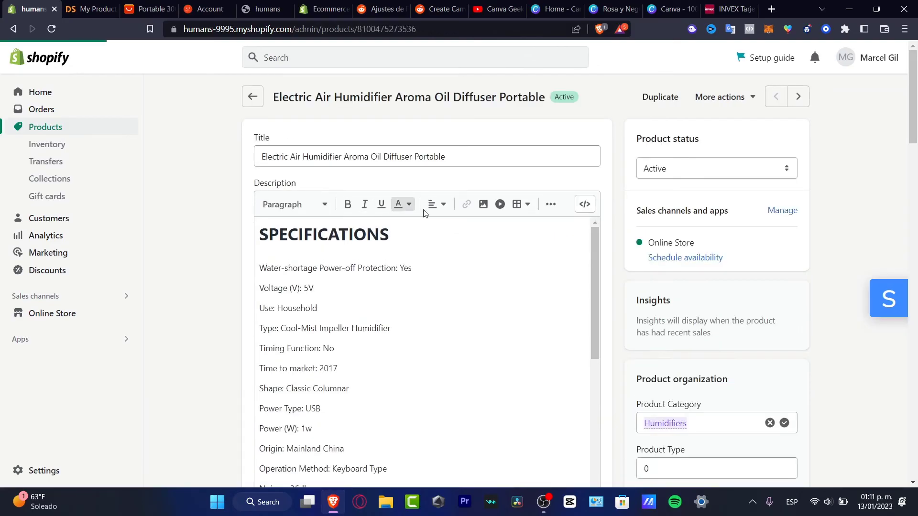
pyautogui.scroll(-7, 825, 260)
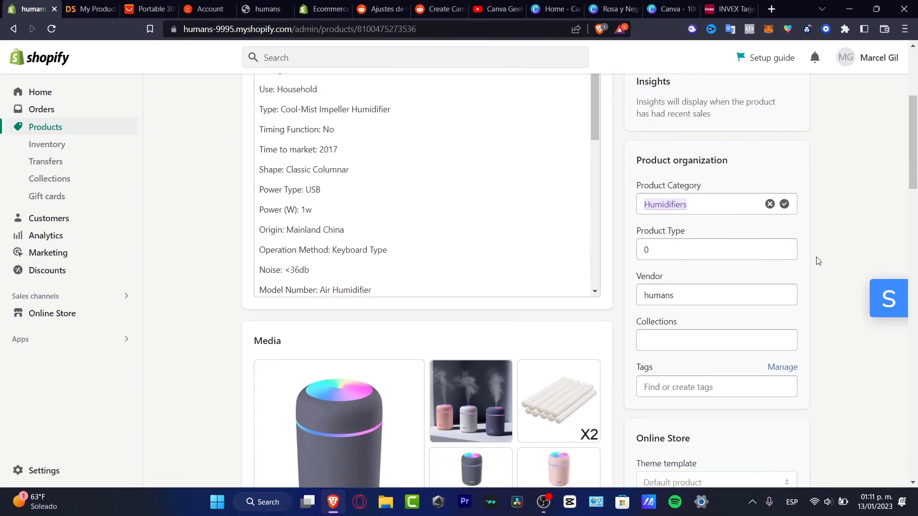
pyautogui.click(678, 198)
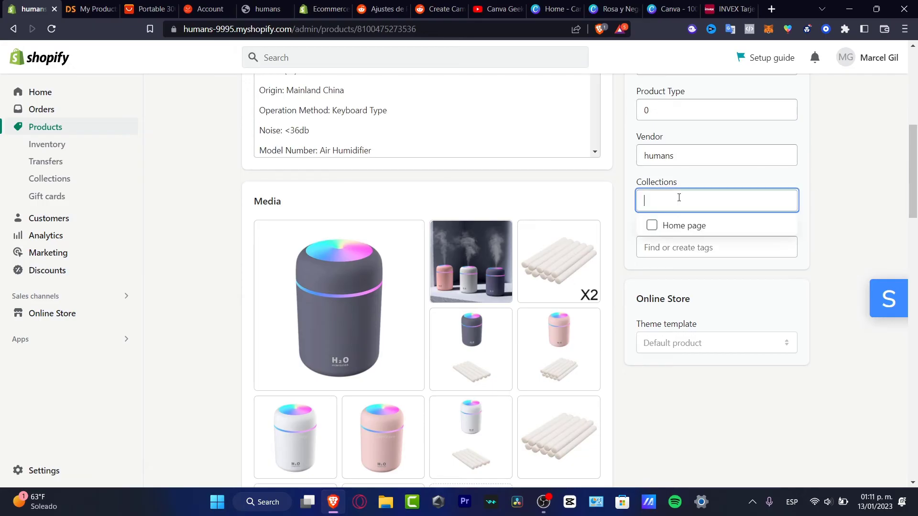
pyautogui.click(652, 226)
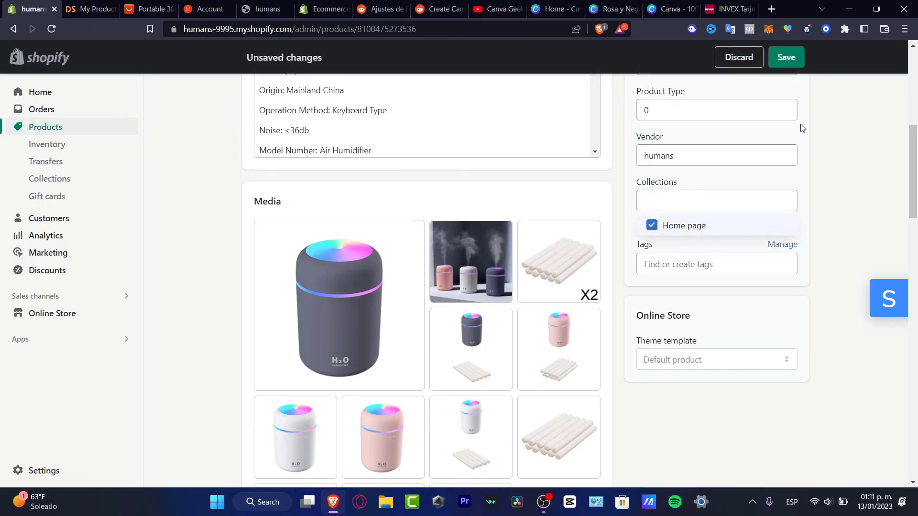
pyautogui.click(790, 65)
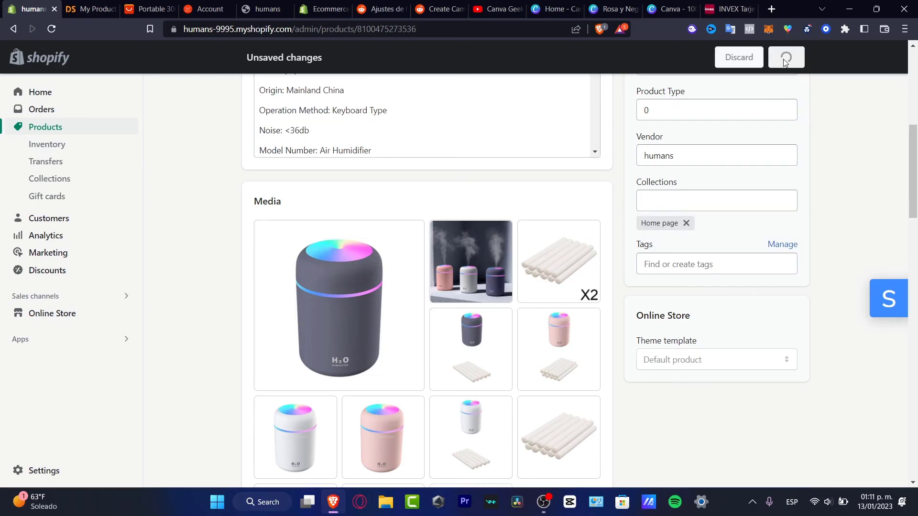
pyautogui.click(50, 315)
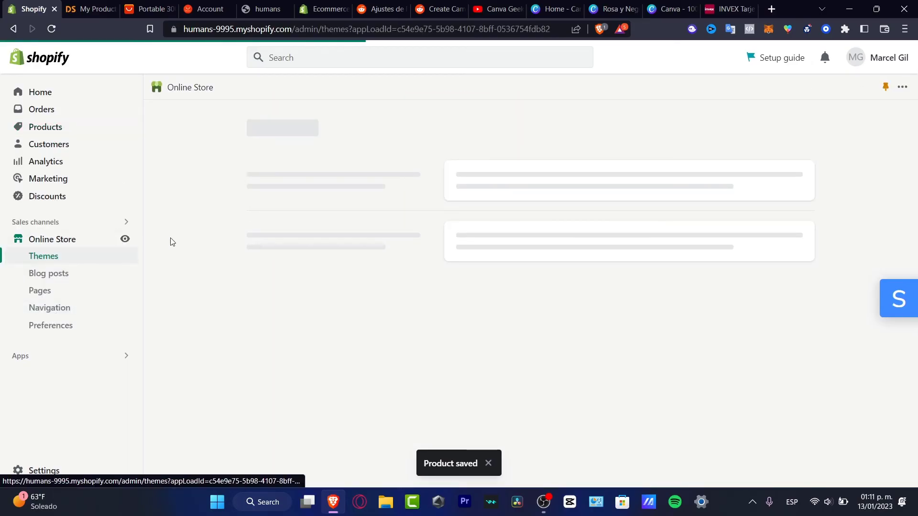
# View the live storefront, where the Electric Air Humidifier leads Featured products at $3.10 USD.
pyautogui.scroll(-4, 835, 418)
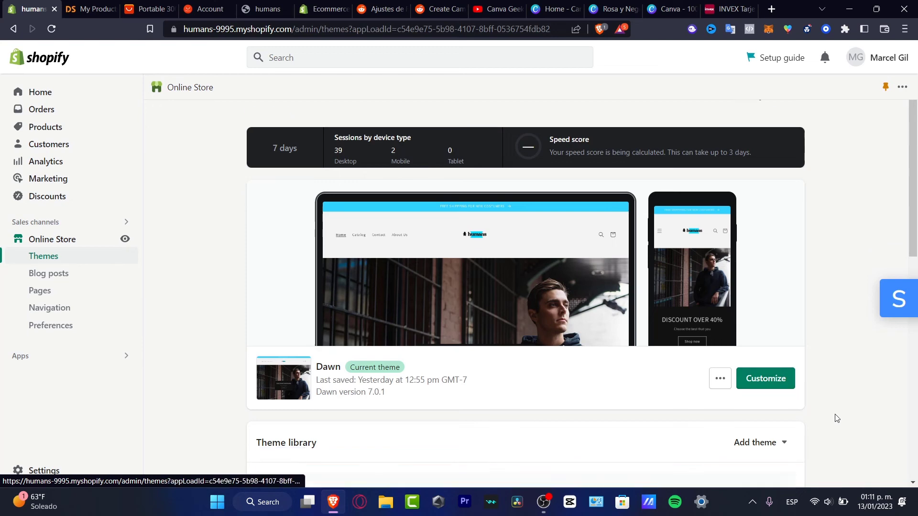
pyautogui.scroll(4, 847, 345)
pyautogui.click(764, 123)
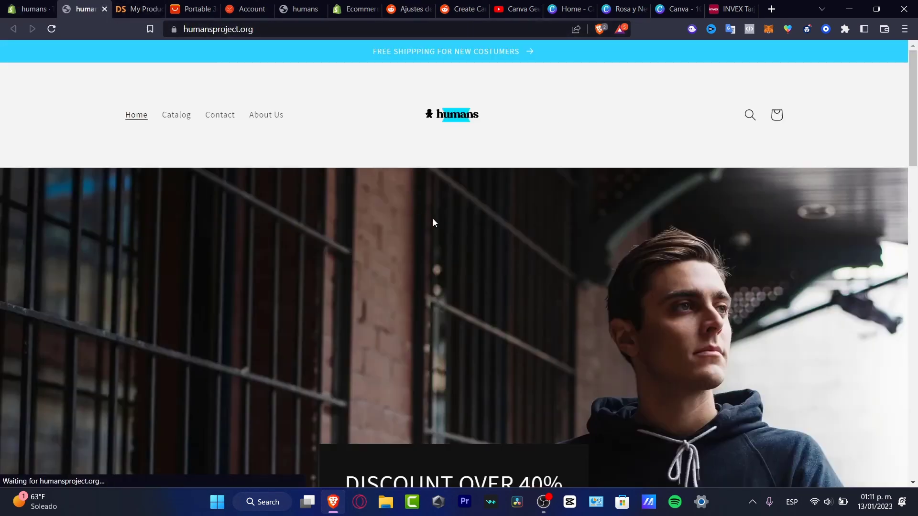
pyautogui.scroll(-8, 464, 231)
pyautogui.scroll(-4, 464, 231)
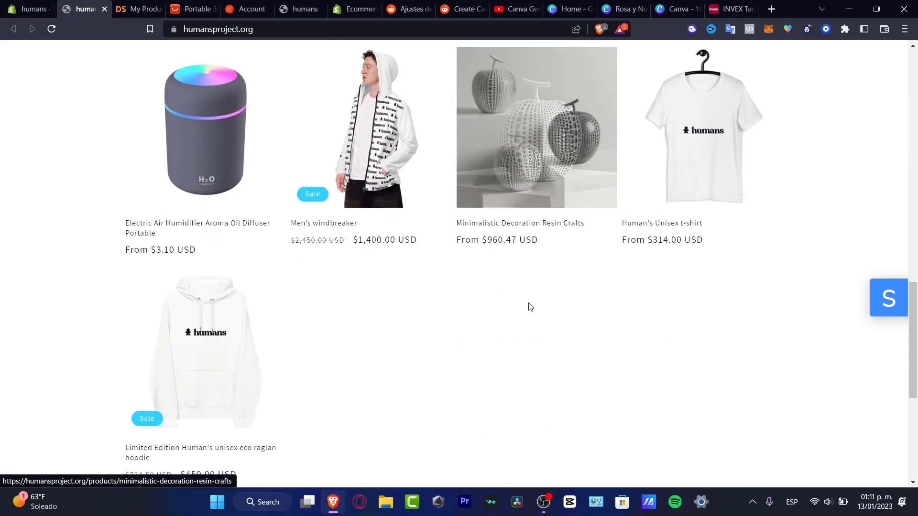
pyautogui.scroll(-5, 529, 307)
pyautogui.scroll(4, 529, 305)
pyautogui.scroll(4, 53, 273)
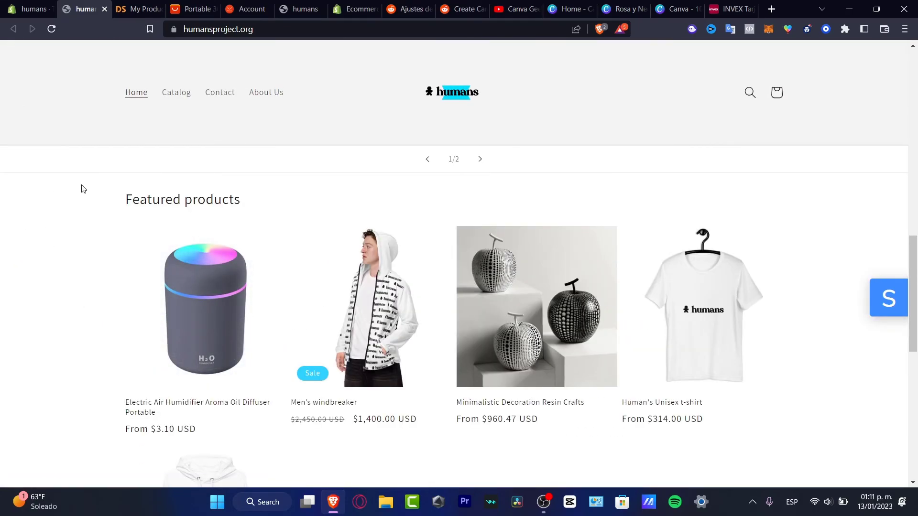
pyautogui.click(51, 7)
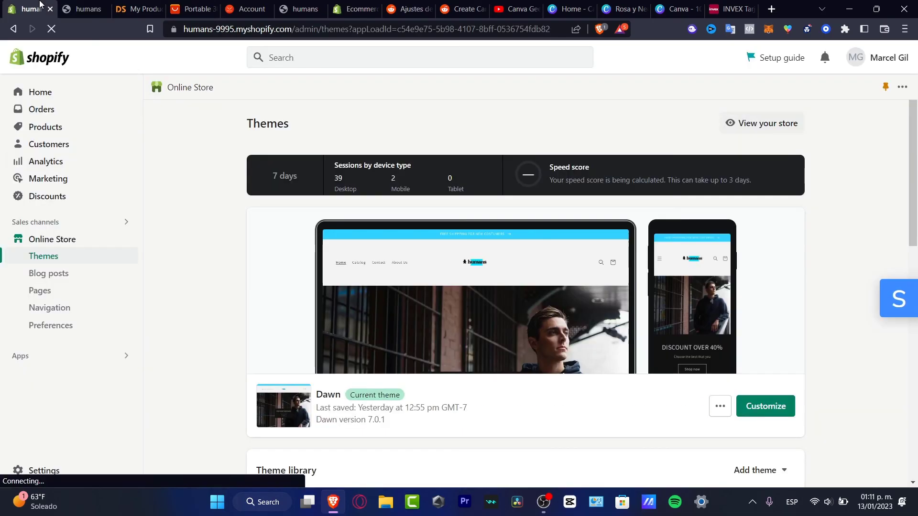
pyautogui.click(82, 7)
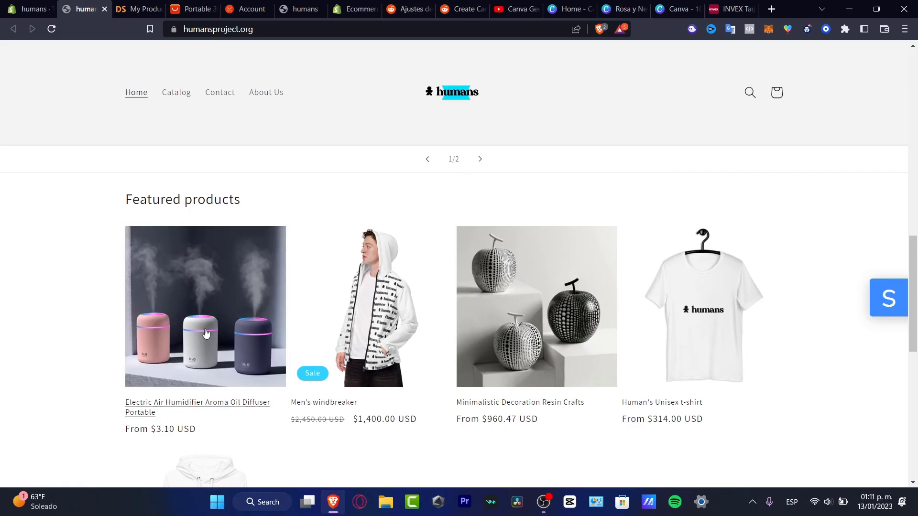
# Open the Electric Air Humidifier product page and review its $7.95 USD price, colour and filter options, and specifications.
pyautogui.click(217, 406)
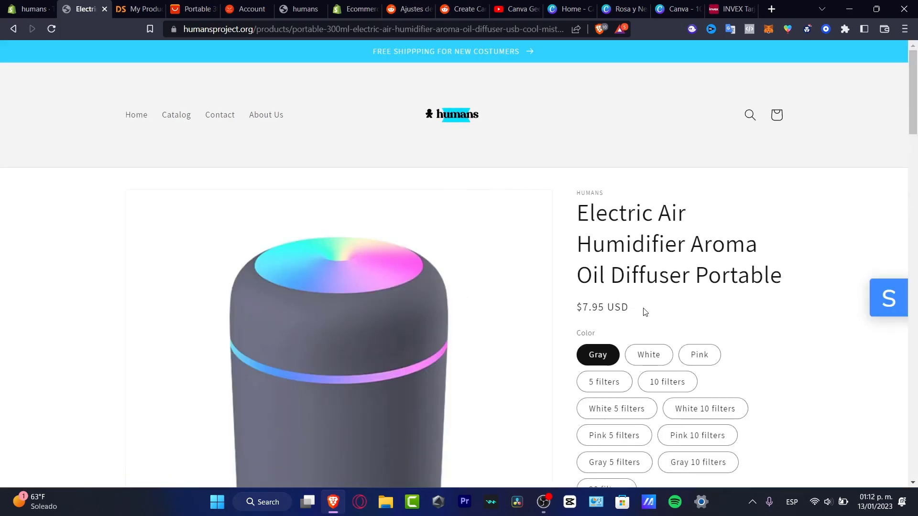
pyautogui.scroll(-4, 646, 312)
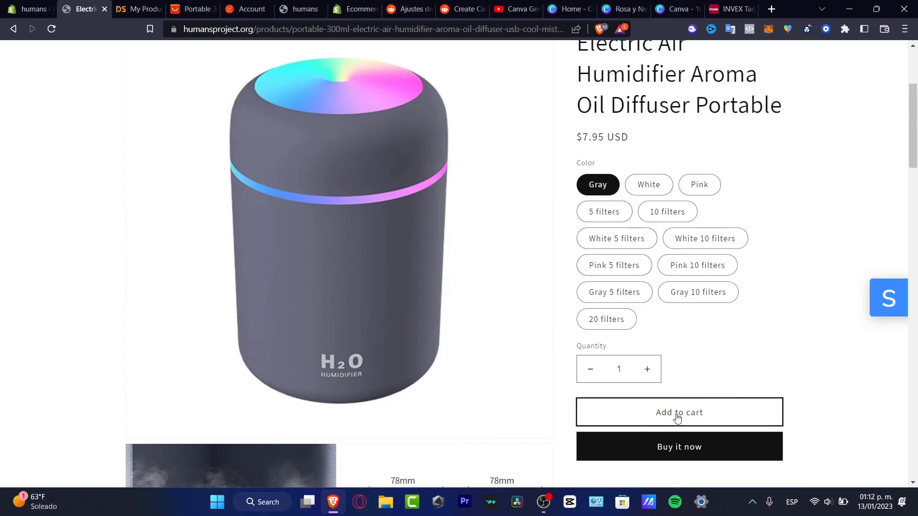
pyautogui.scroll(-15, 707, 389)
pyautogui.scroll(-5, 706, 389)
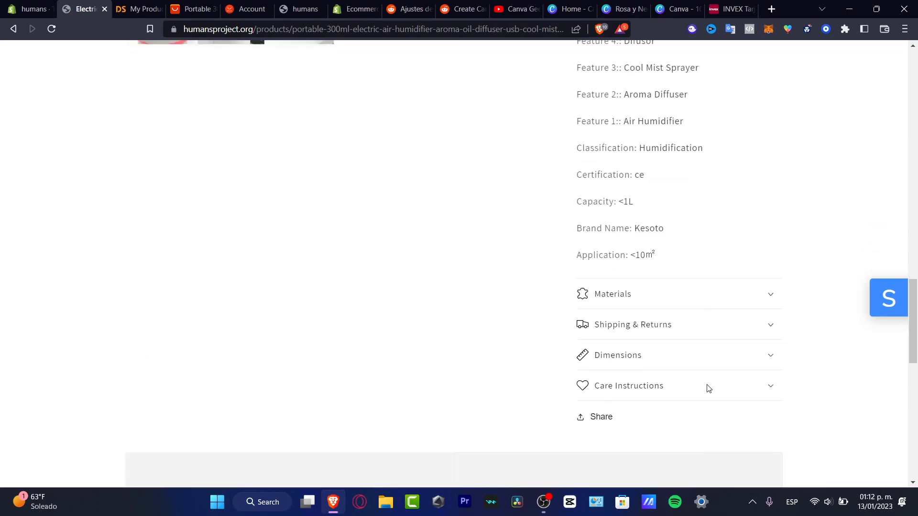
pyautogui.scroll(20, 707, 386)
pyautogui.scroll(-20, 706, 387)
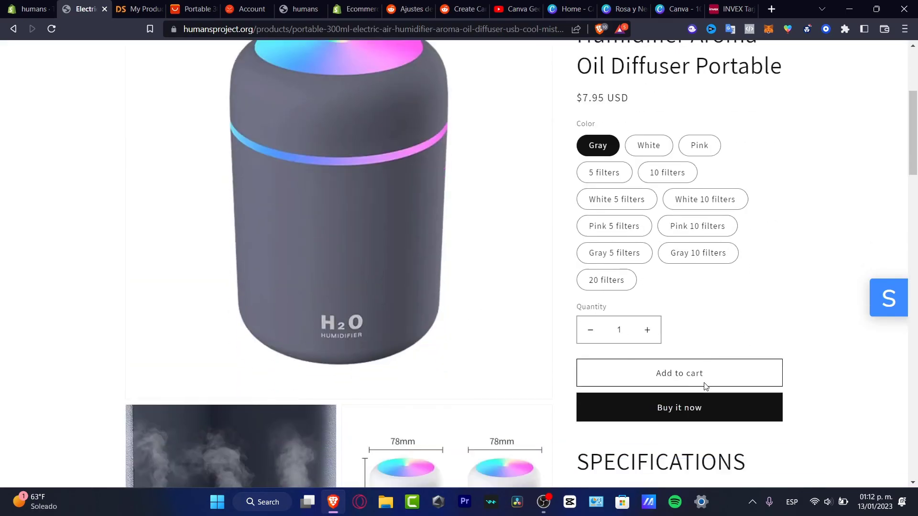
pyautogui.scroll(-4, 708, 381)
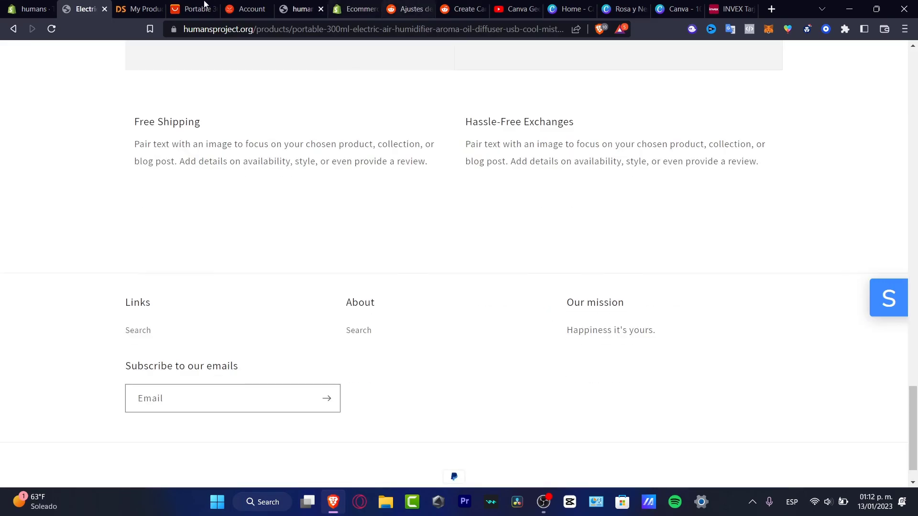
# Check the DSers product list and admin themes page, then return to the humidifier's storefront page.
pyautogui.click(132, 7)
pyautogui.click(45, 4)
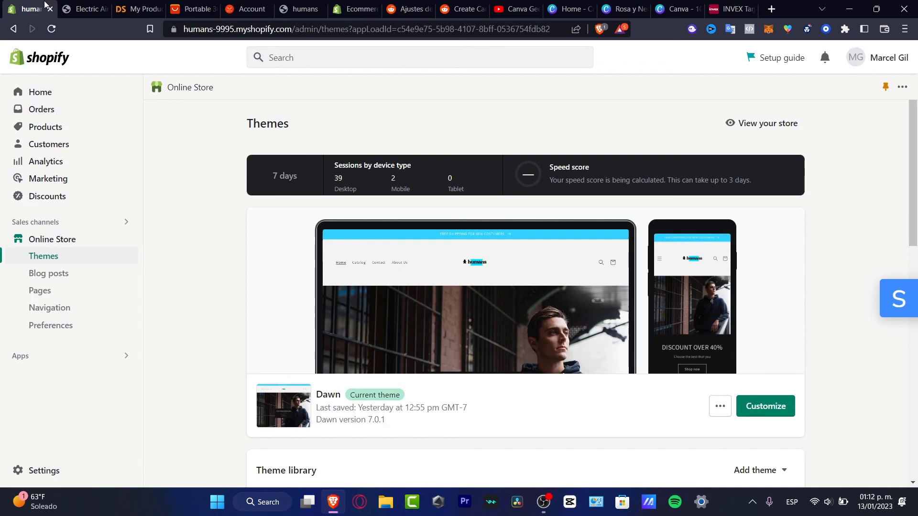
pyautogui.click(83, 9)
pyautogui.scroll(12, 488, 247)
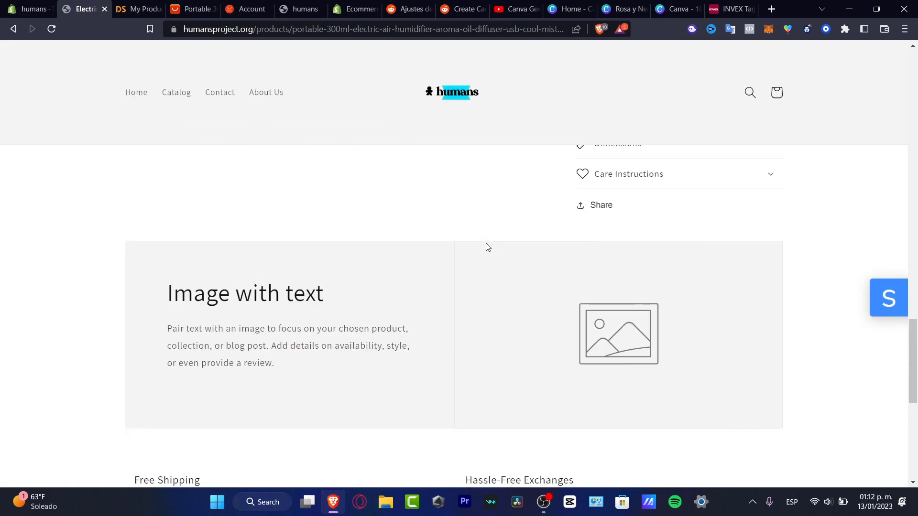